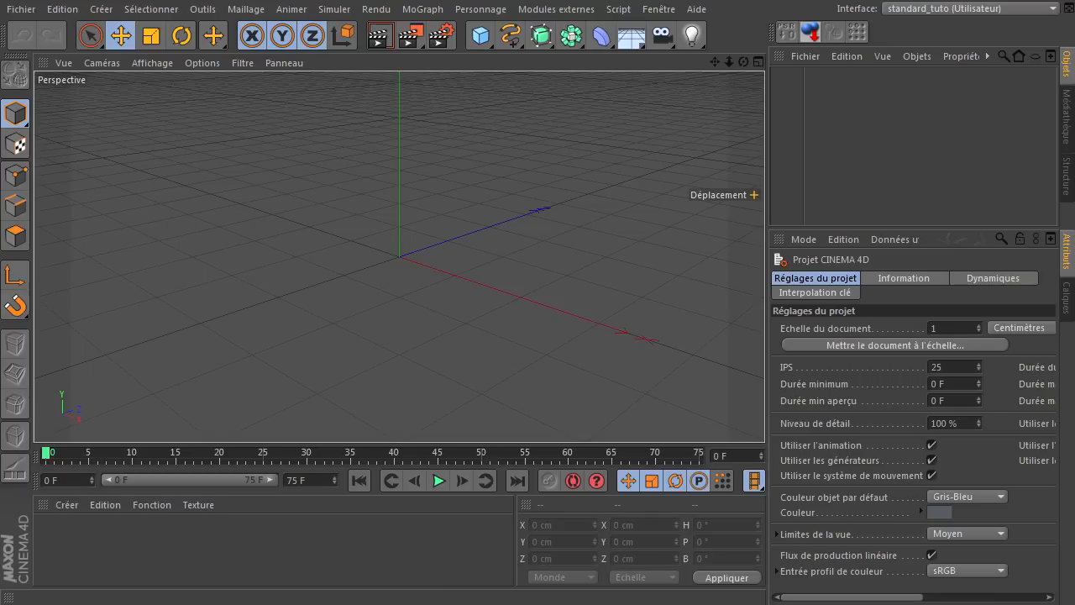
Read the YouTube comment thread about controlling a wheel's rotation with XPresso, CMotion or the Time effector, then return to Cinema 4D
left_click_drag(1074, 200, 372, 42)
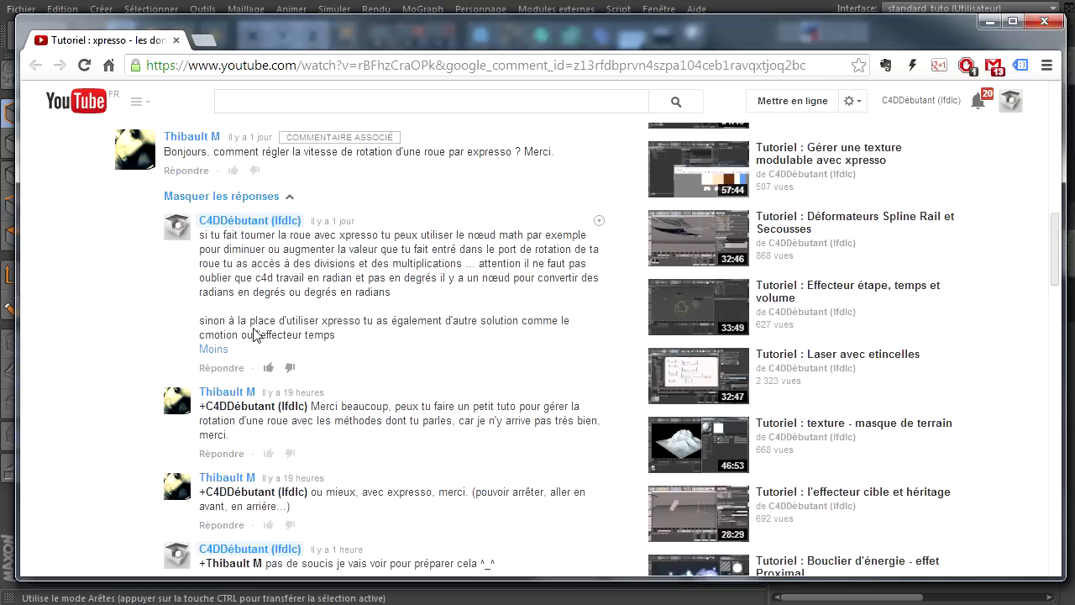
double_click(220, 335)
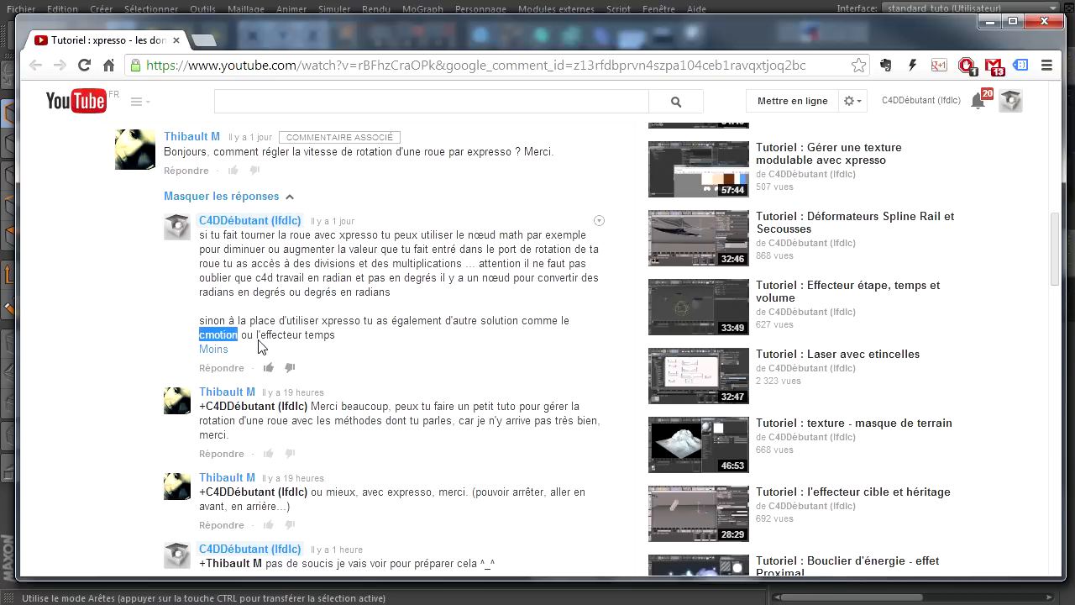
left_click(300, 326)
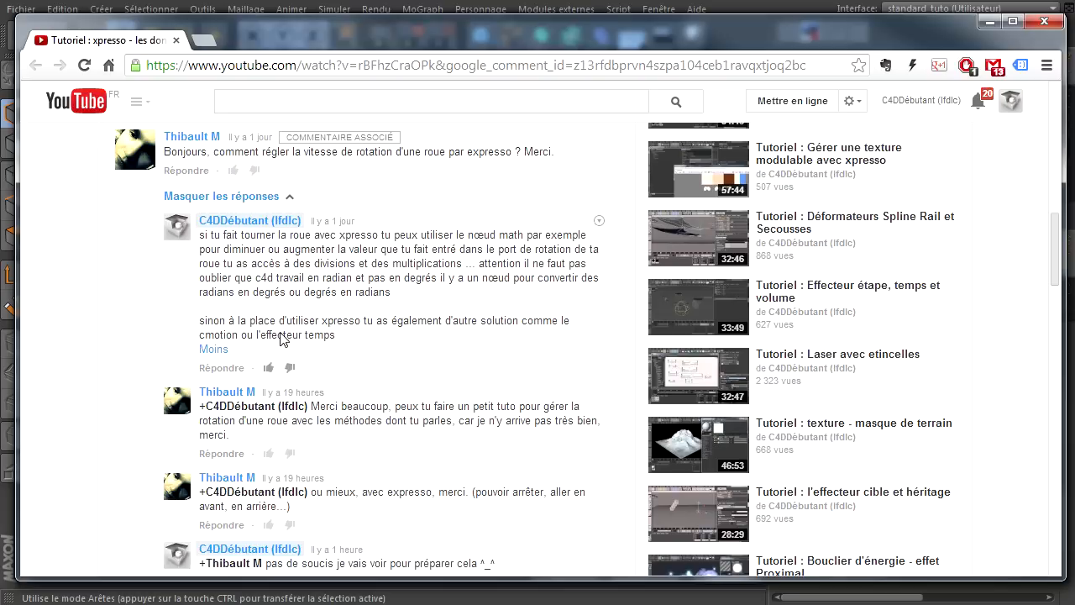
double_click(315, 40)
left_click_drag(991, 130, 1074, 131)
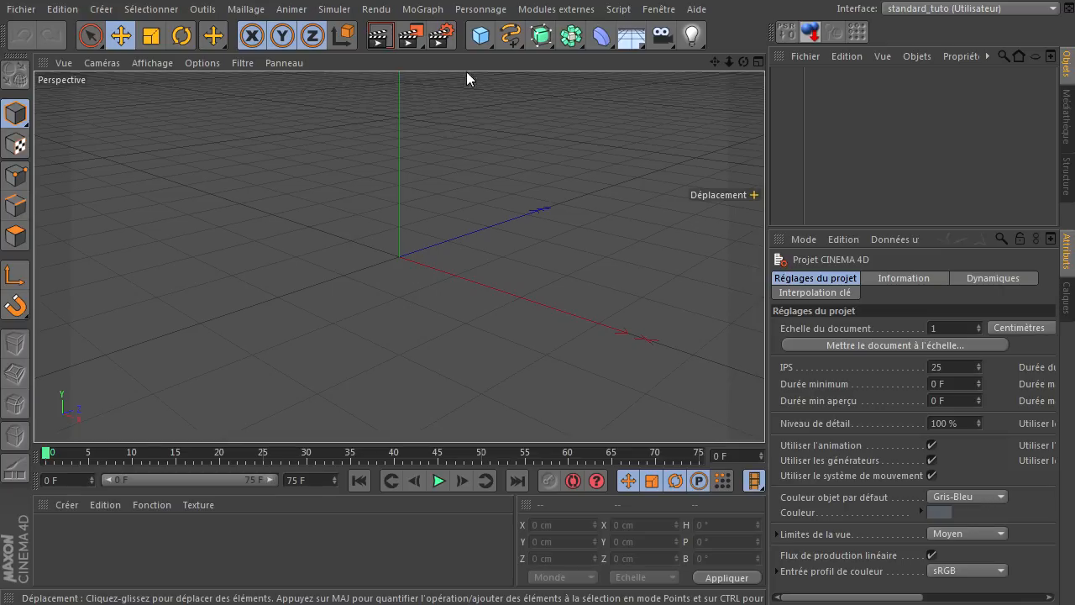
Add a cylinder primitive at the scene origin and set its orientation to +X
left_click_drag(481, 36, 940, 54)
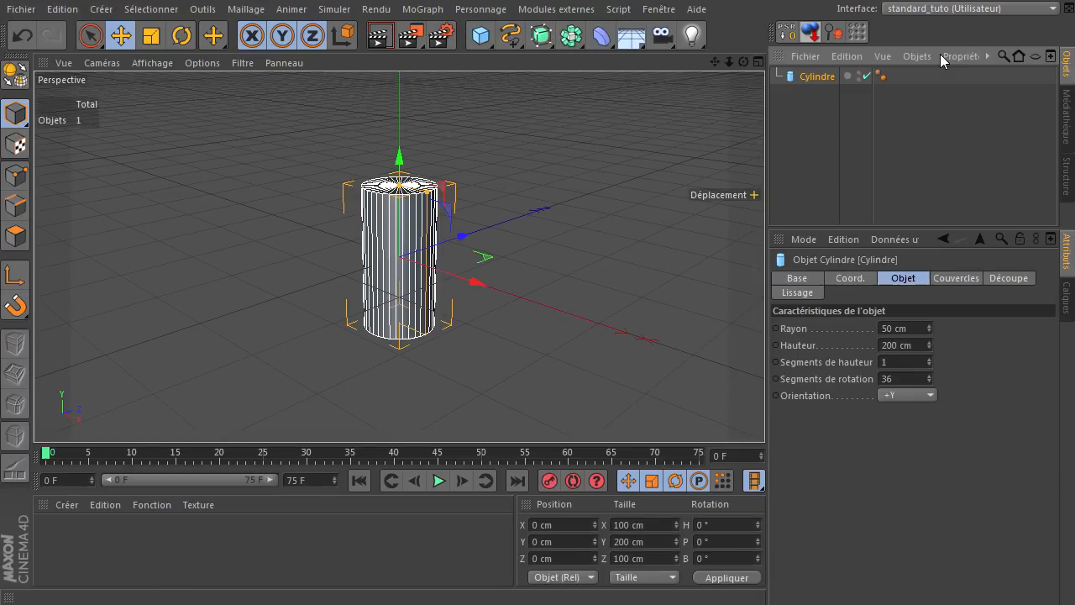
left_click(904, 394)
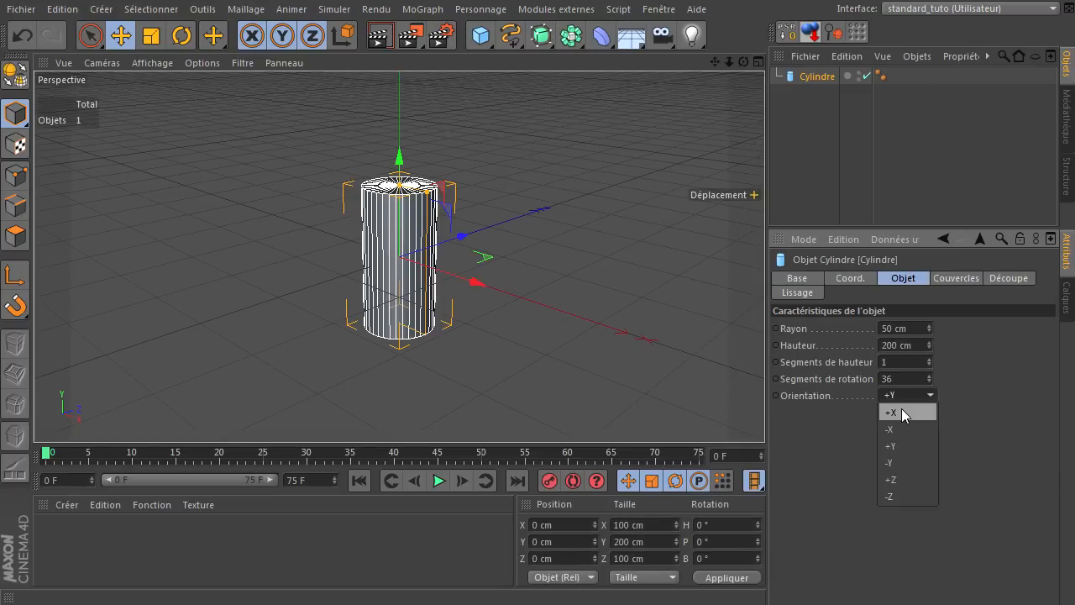
left_click(901, 410)
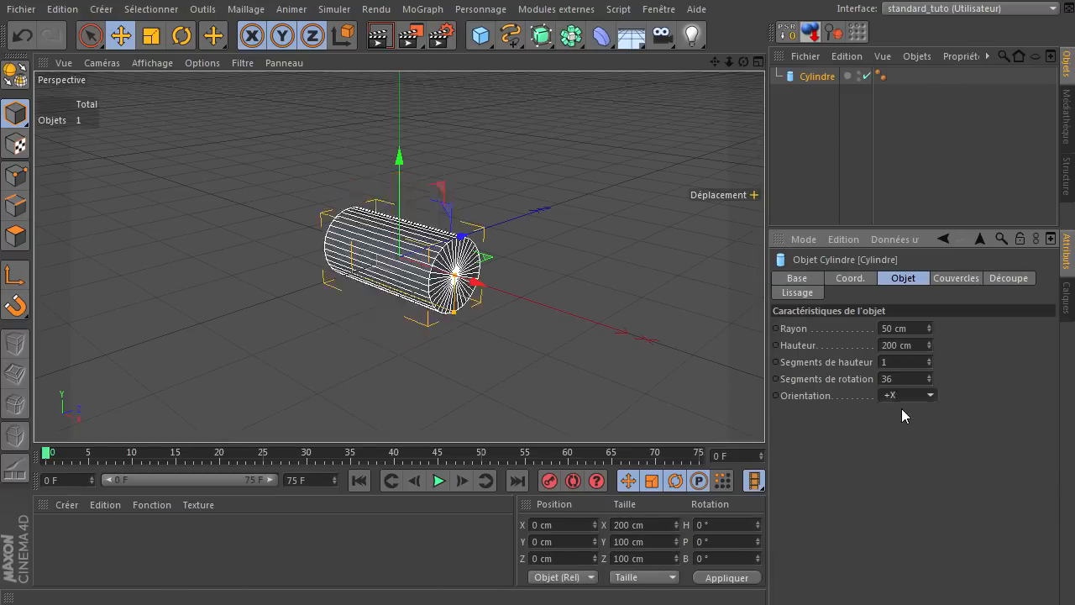
Set the cylinder's height to 40 cm and its radius to 60 cm
left_click(914, 346)
key("Return")
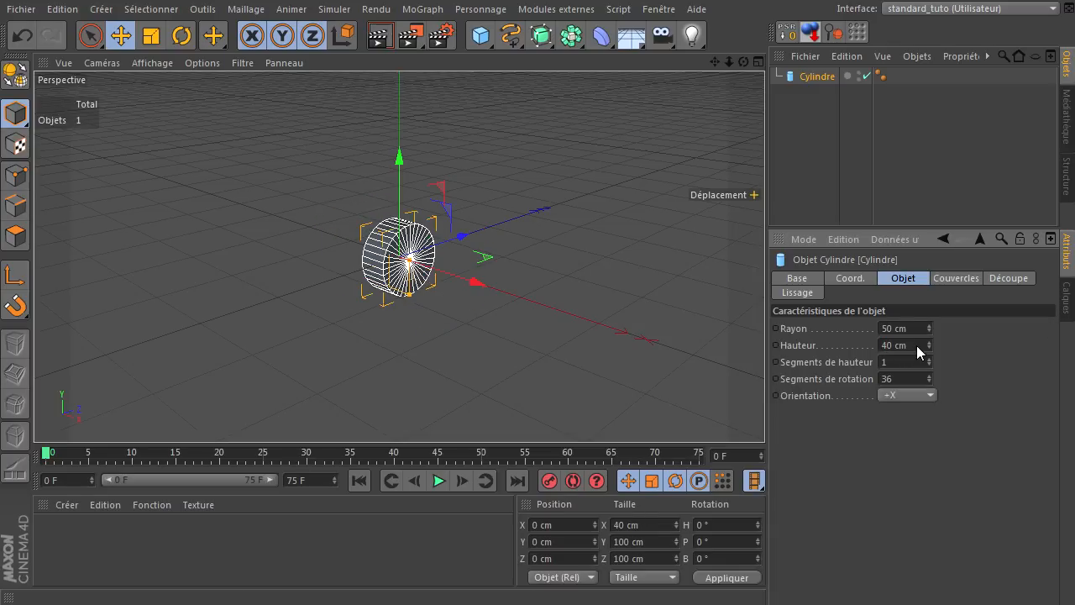
left_click(922, 328)
type("60")
key("Return")
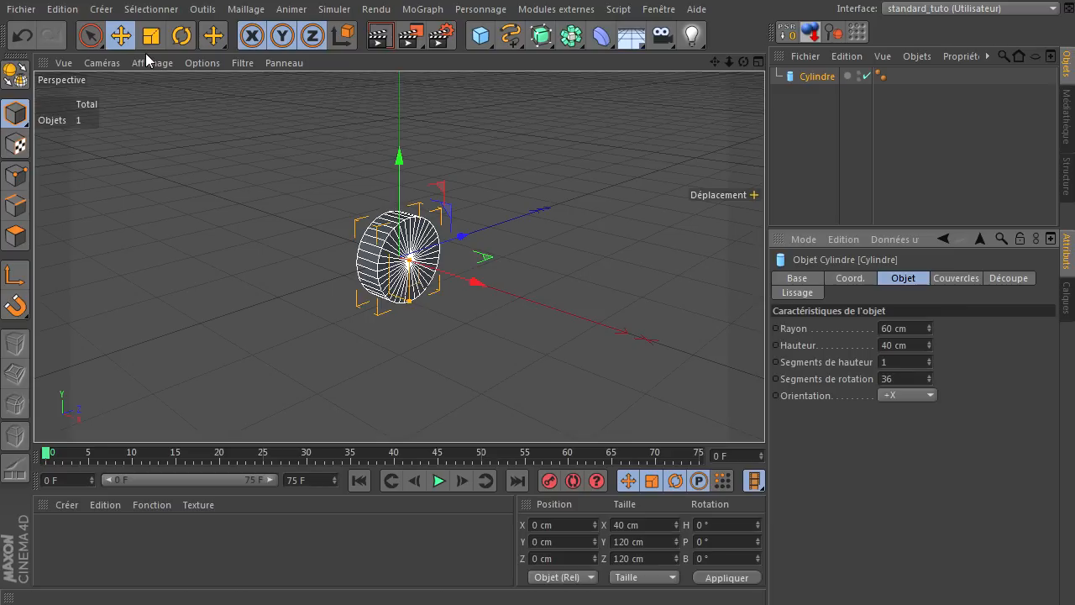
Display the perspective view with Gouraud shading and lines, and deselect the cylinder
left_click(148, 63)
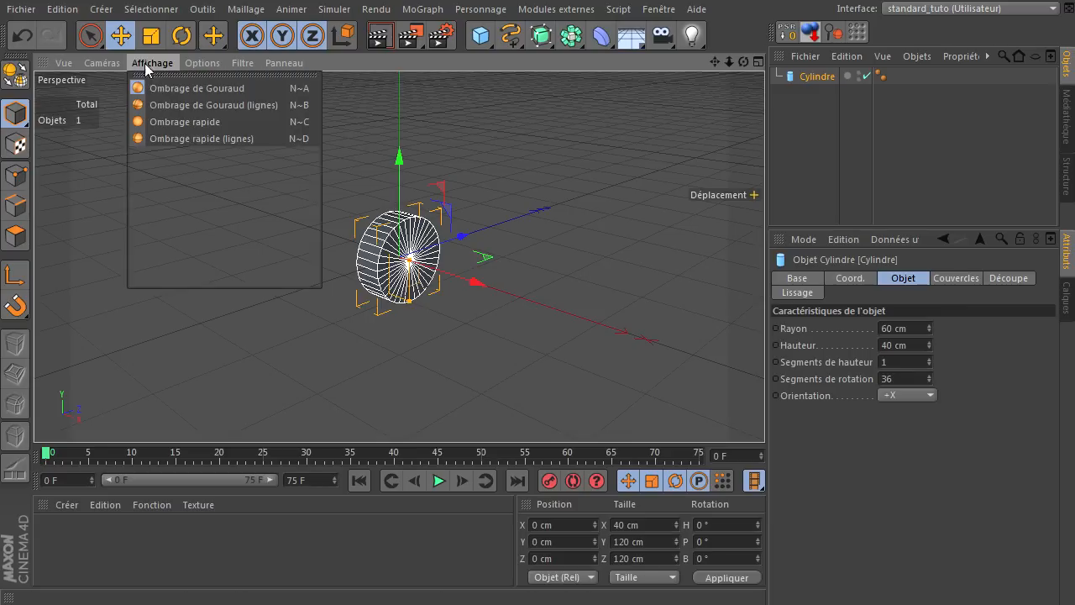
left_click(167, 106)
left_click(447, 341)
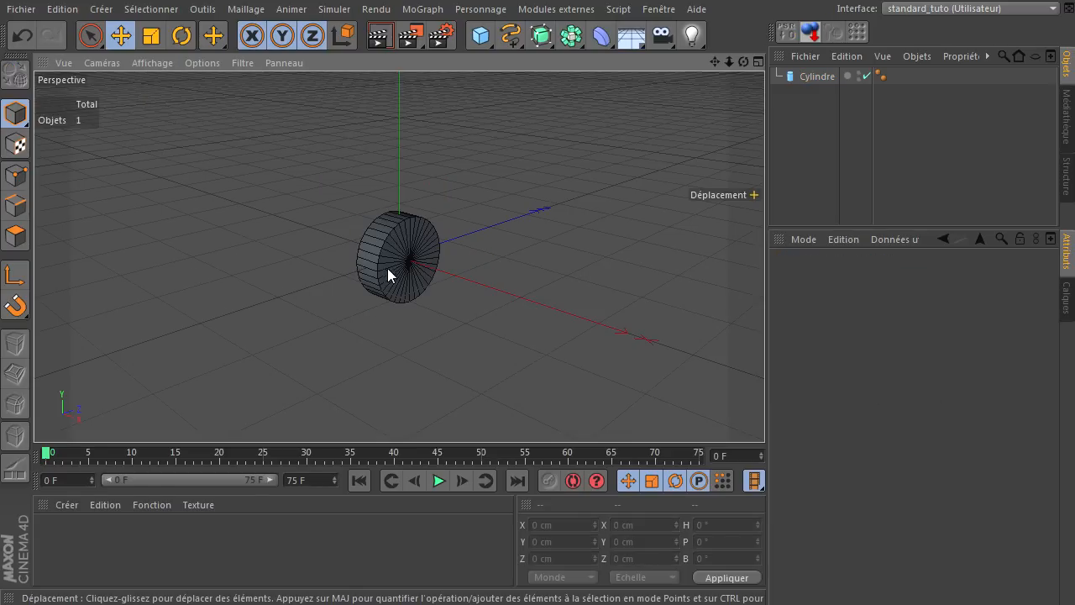
Reduce the cylinder to 9 rotation segments, then deselect it
left_click(815, 77)
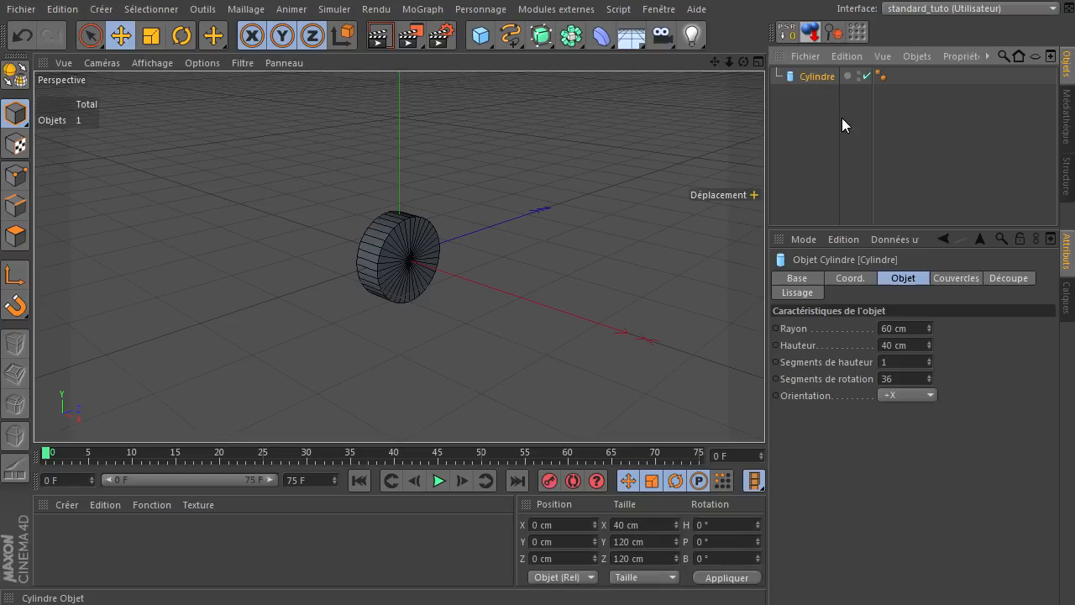
left_click(909, 380)
type("9")
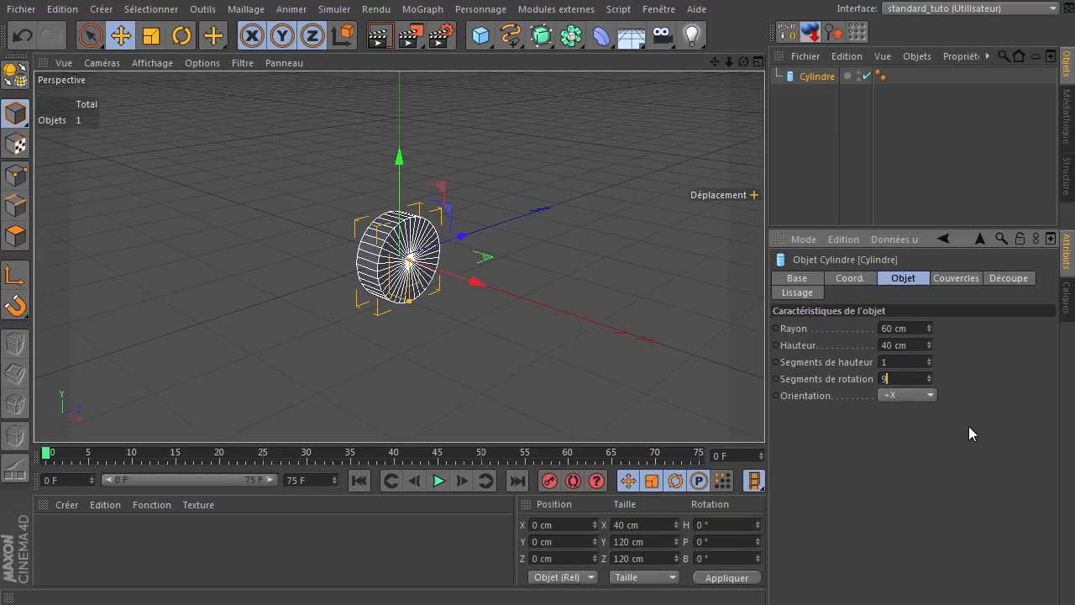
key("Return")
left_click(604, 326)
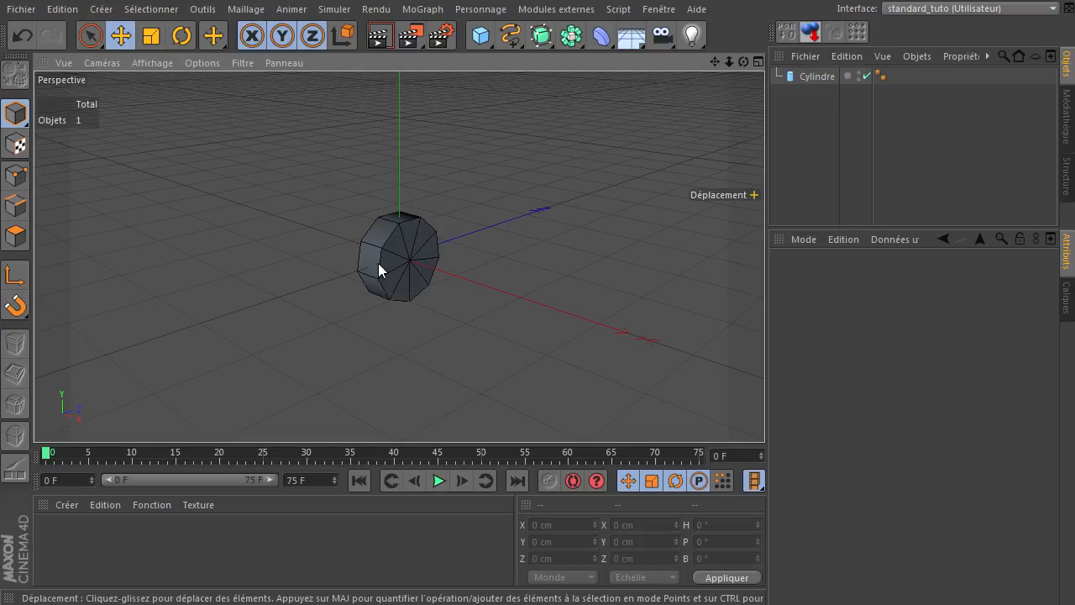
left_click_drag(791, 420, 735, 61)
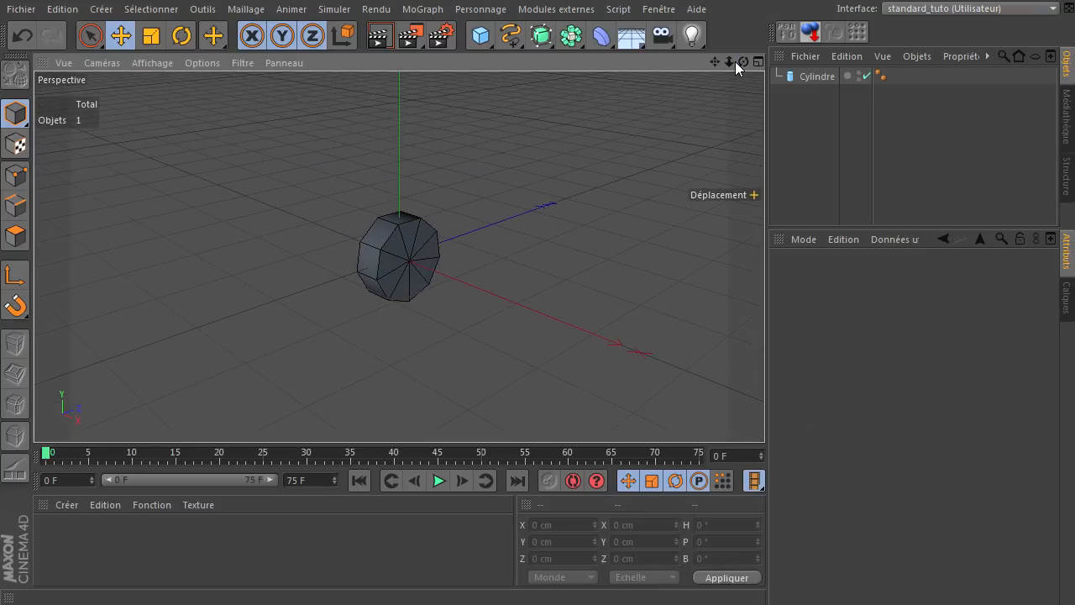
left_click_drag(764, 412, 729, 62)
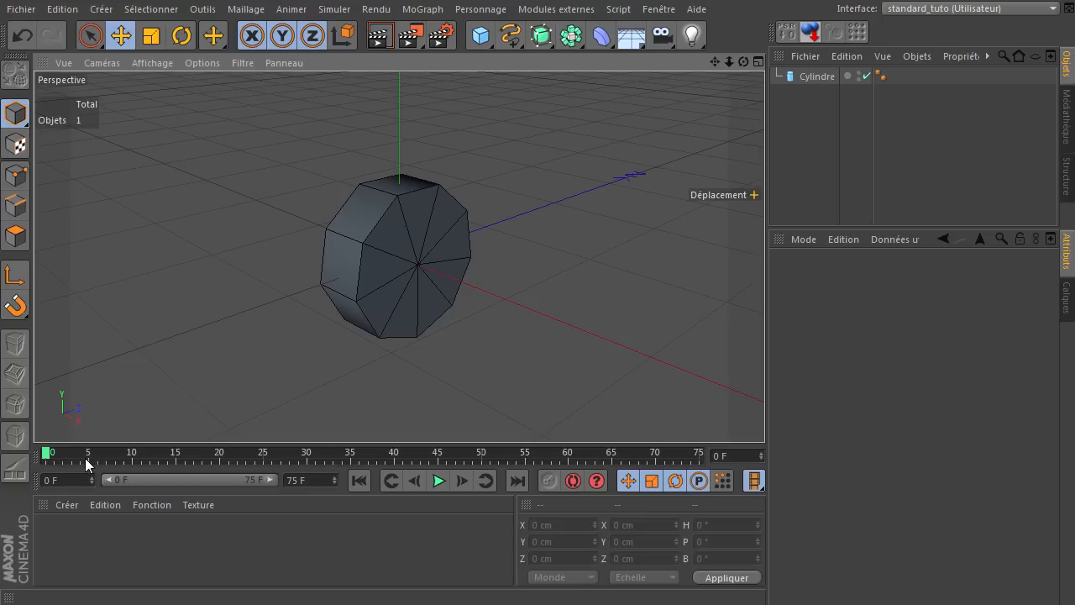
left_click_drag(49, 454, 204, 458)
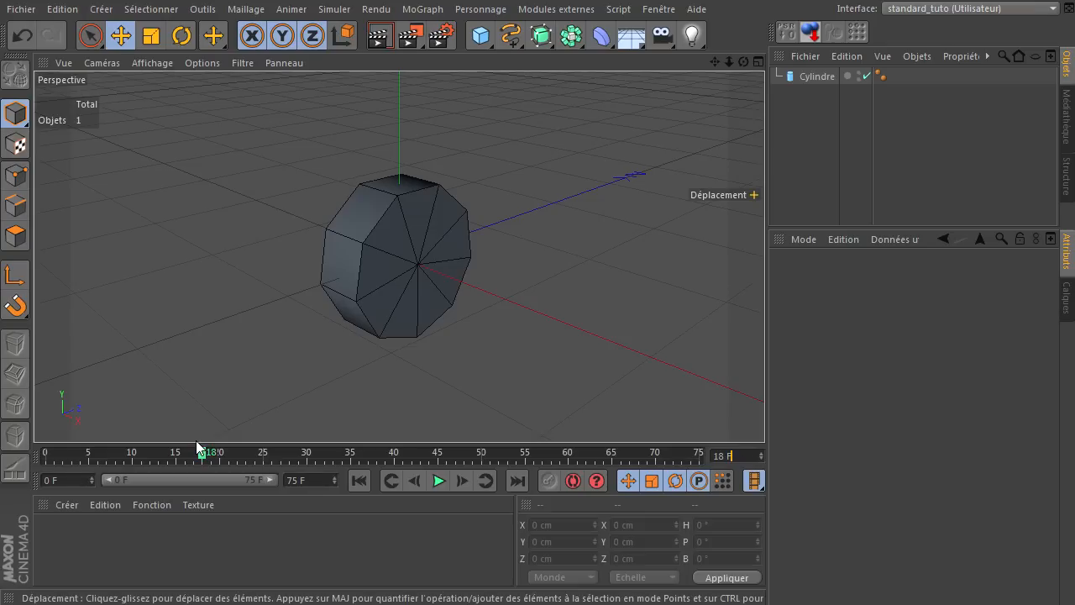
left_click_drag(202, 458, 23, 457)
Add a MoGraph Time effector (Effecteur Temps) and place the cylinder above it in the object hierarchy
left_click(425, 10)
mouse_move(427, 34)
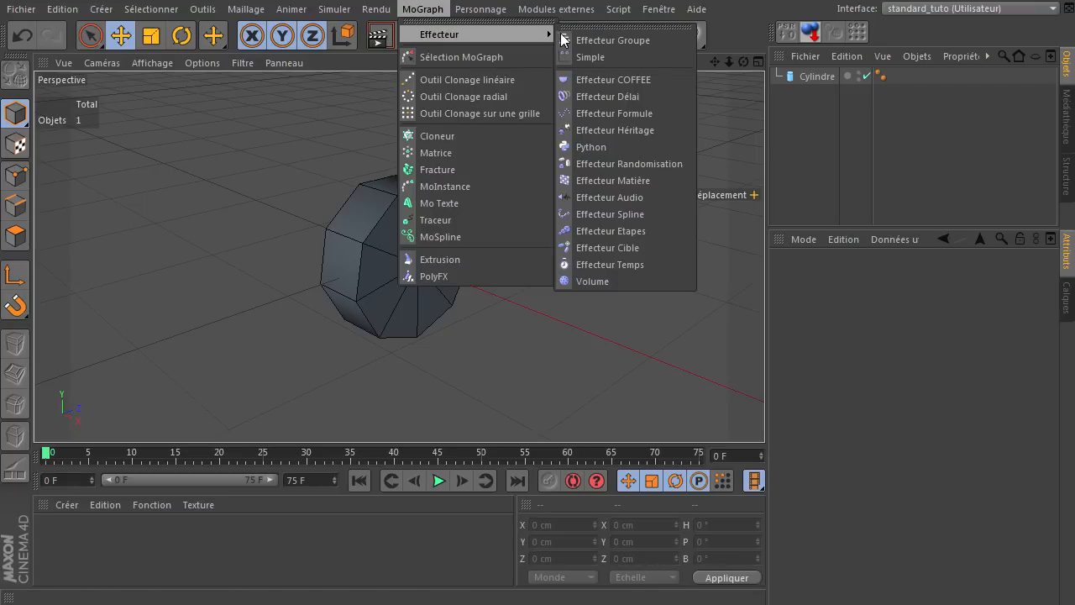
left_click(646, 266)
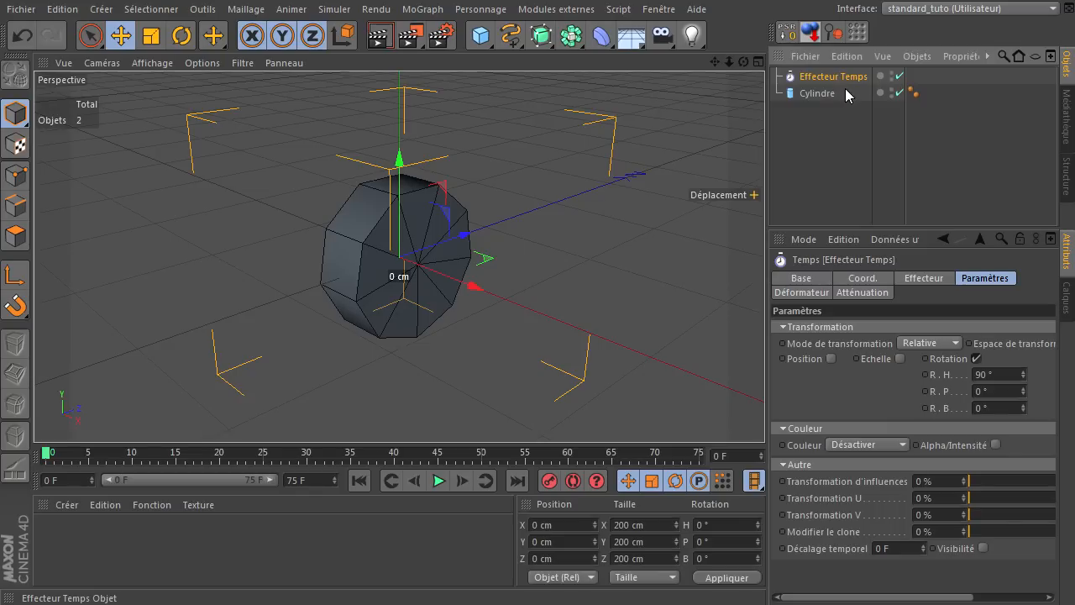
left_click_drag(827, 95, 828, 72)
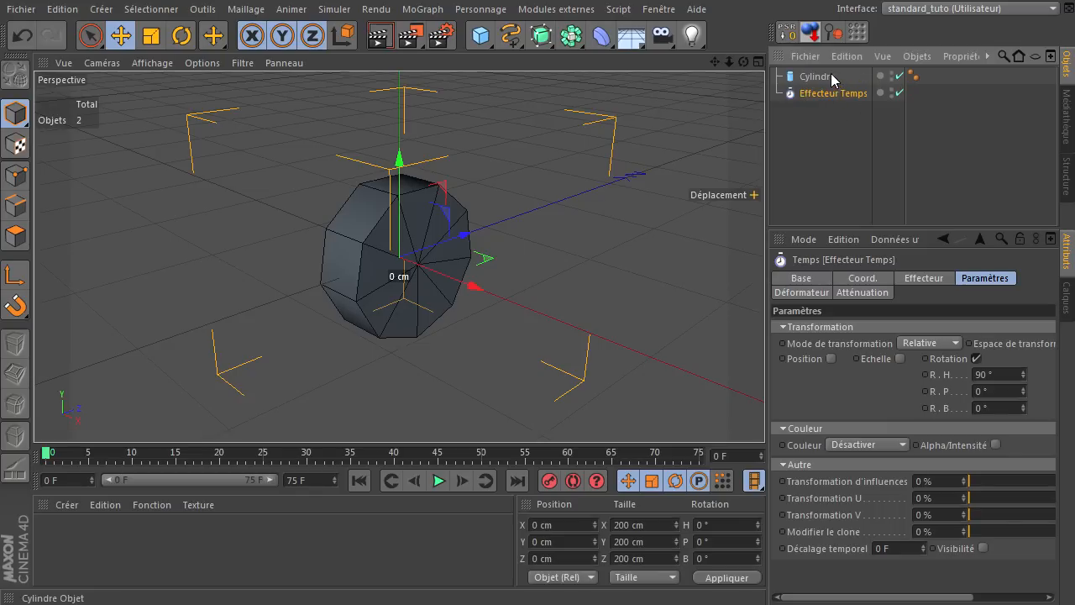
Rename the cylinder as roue and make the Time effector its child
left_click(822, 79)
double_click(819, 76)
type("roue")
key("Return")
left_click(823, 94)
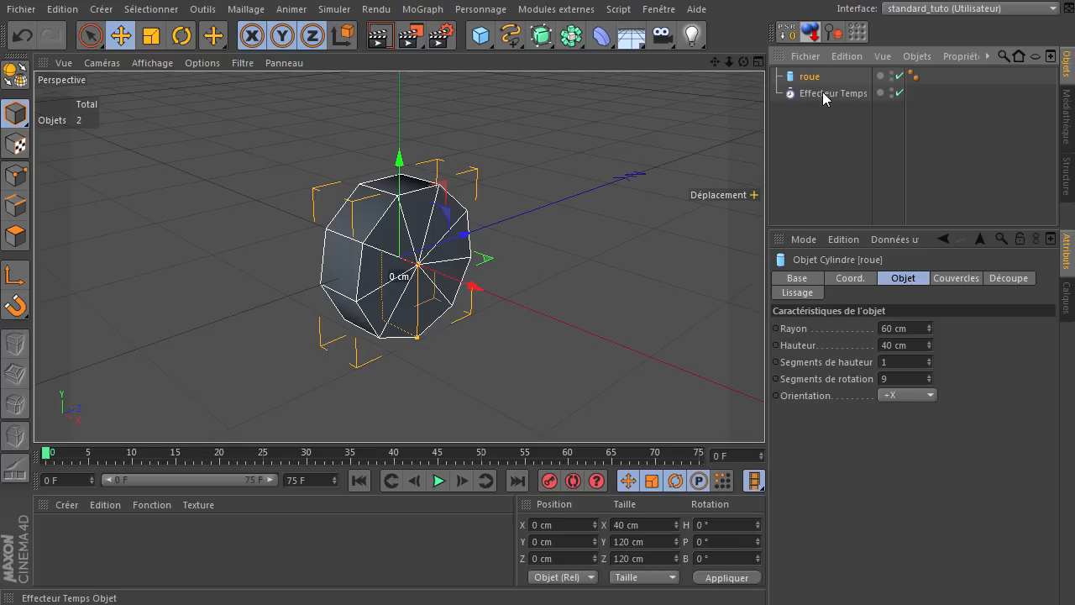
left_click_drag(825, 82, 822, 79)
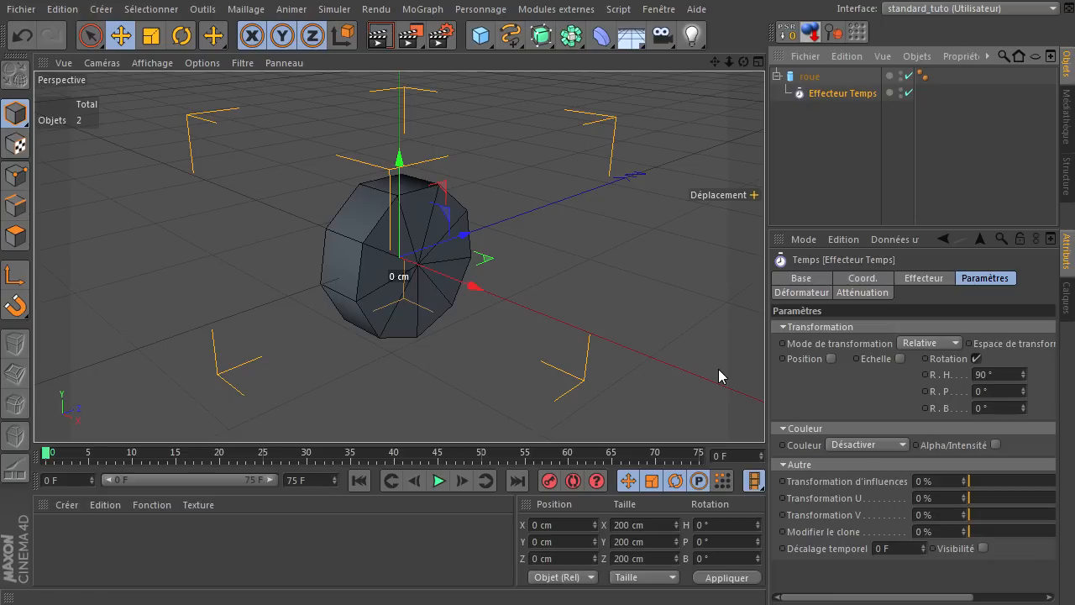
Set the Time effector's deformation mode to Objet
left_click(793, 292)
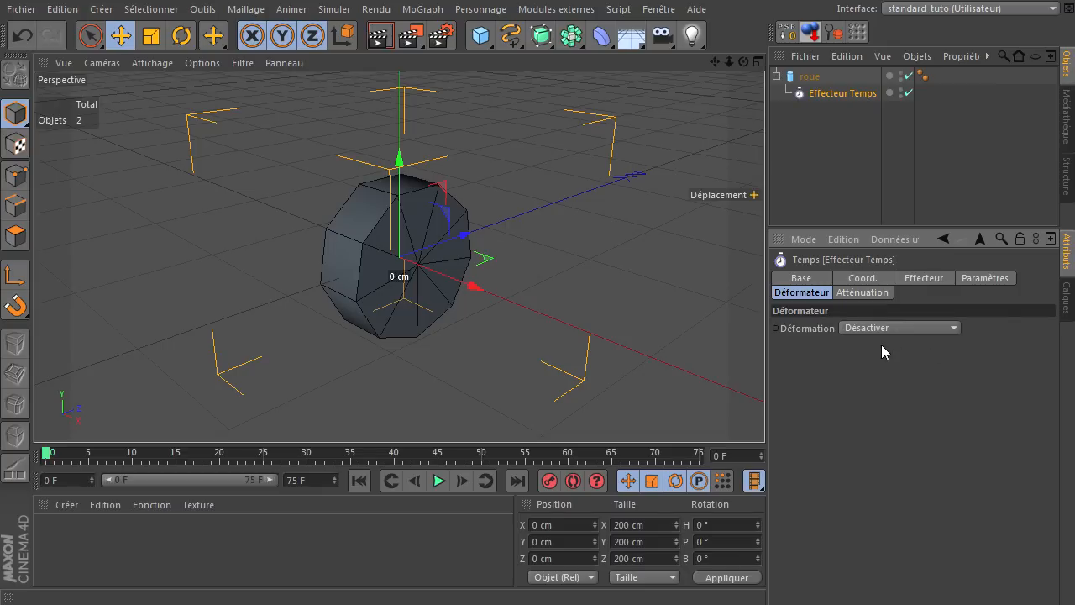
left_click(906, 328)
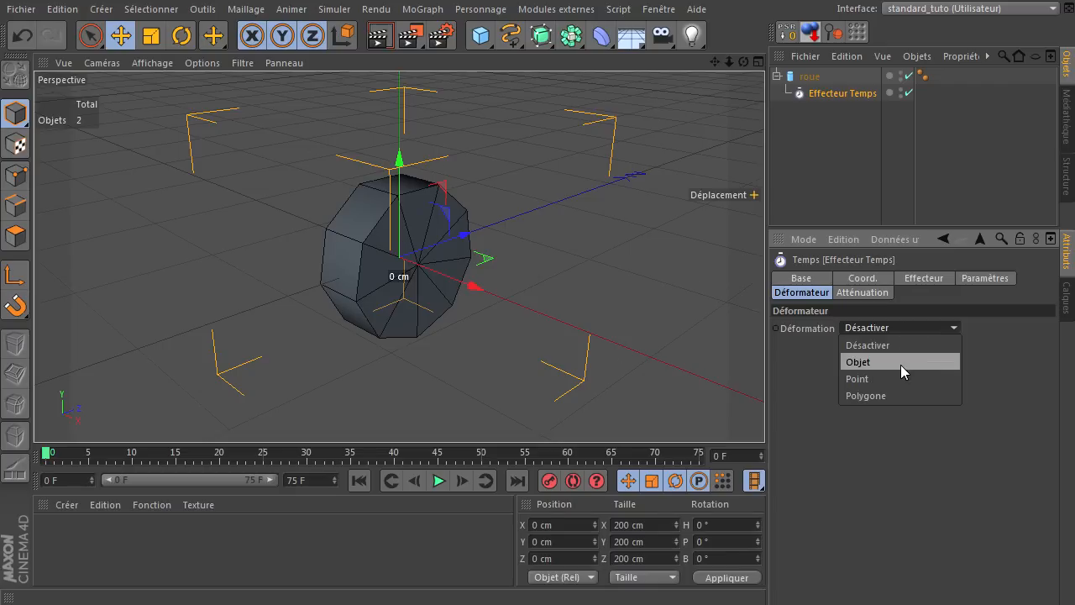
left_click(899, 364)
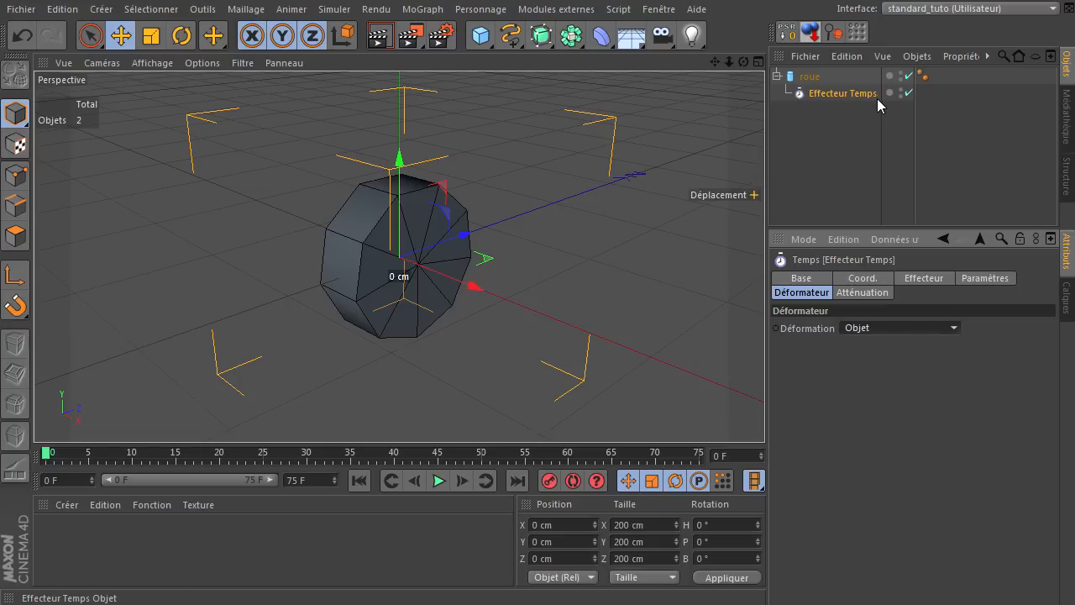
Show the Time effector's transformation parameters and play the animation to check the wheel's rotation
left_click(818, 97)
left_click(986, 279)
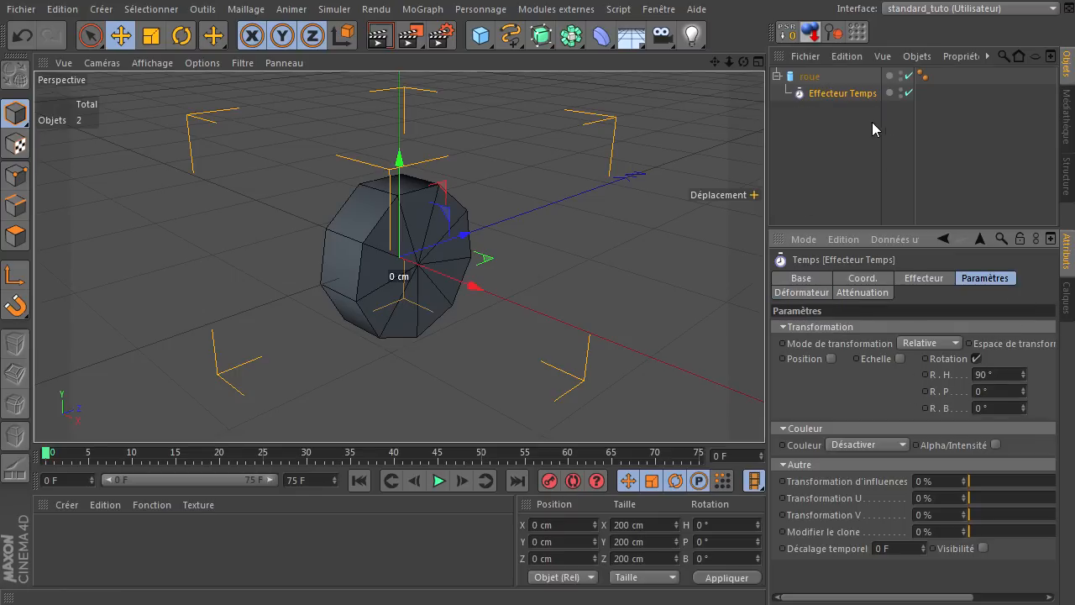
left_click(438, 481)
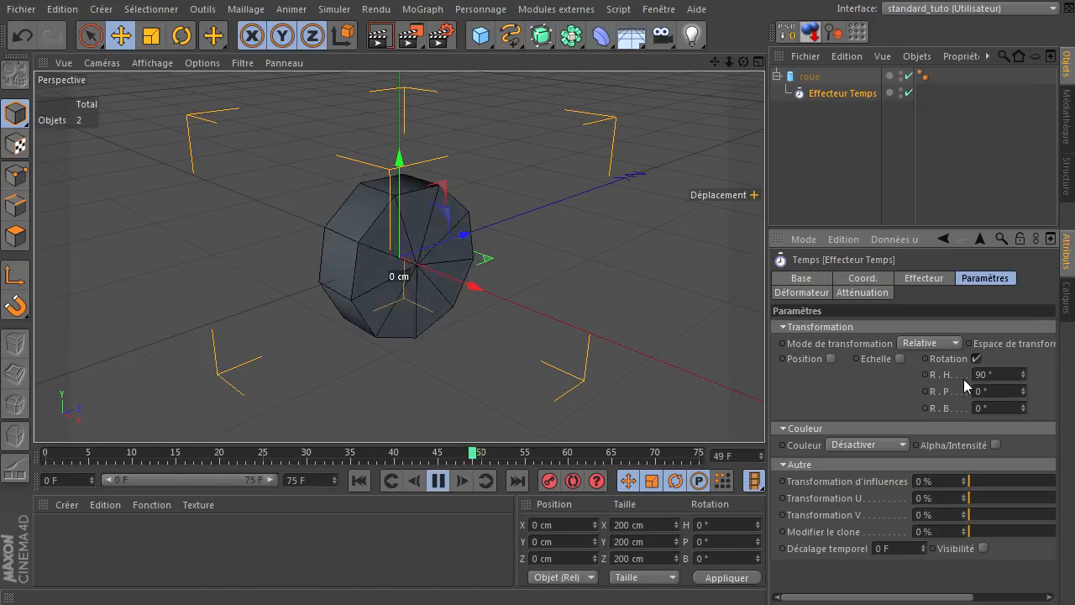
left_click(438, 480)
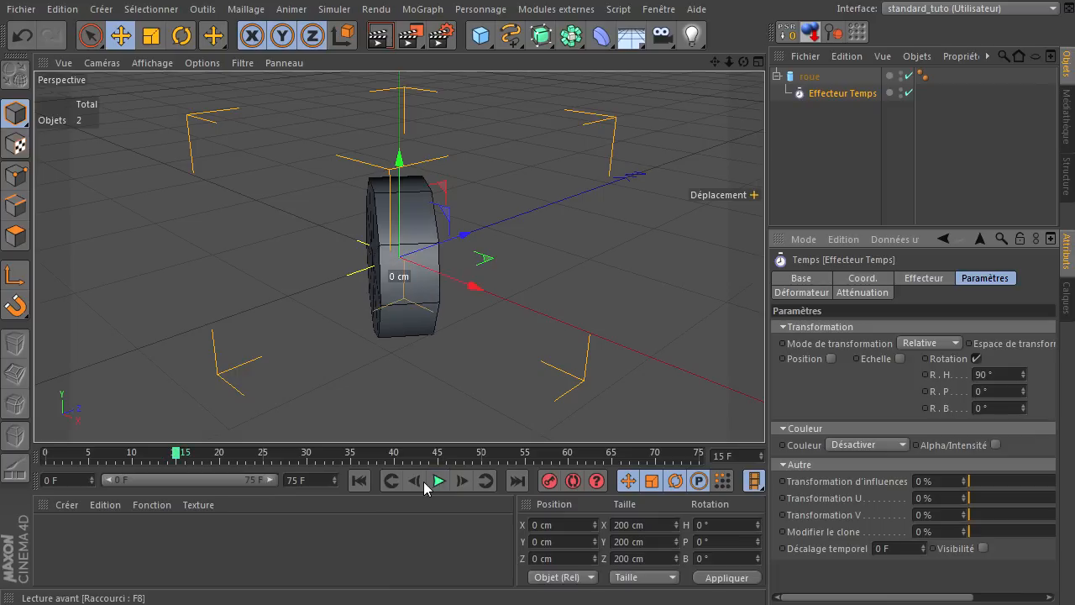
Rewind to the first frame and extend the animation and its preview range to 750 F
left_click(358, 481)
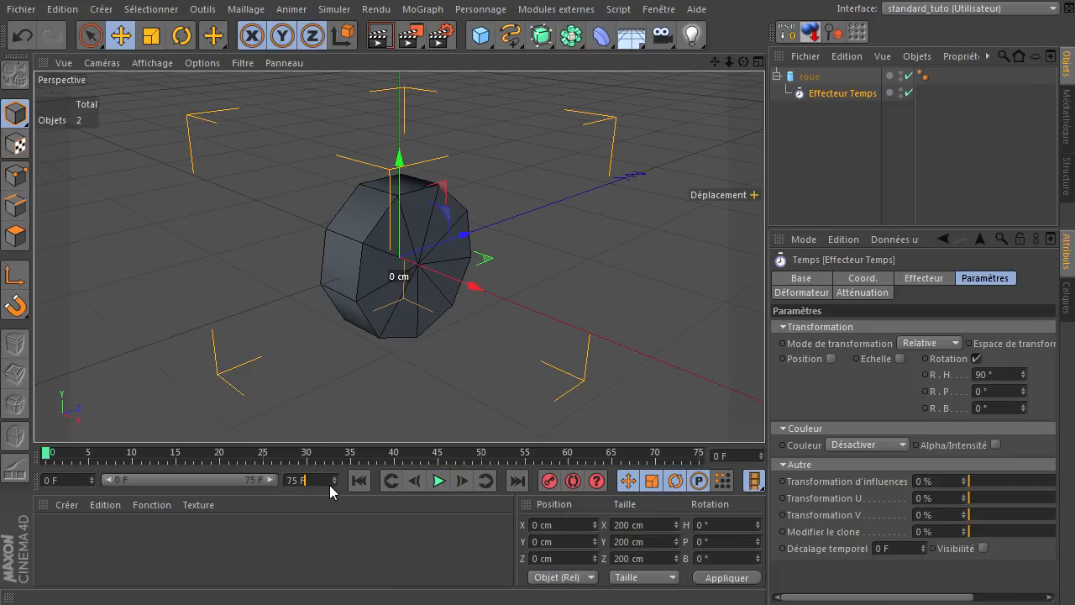
key("Return")
left_click_drag(144, 475, 281, 481)
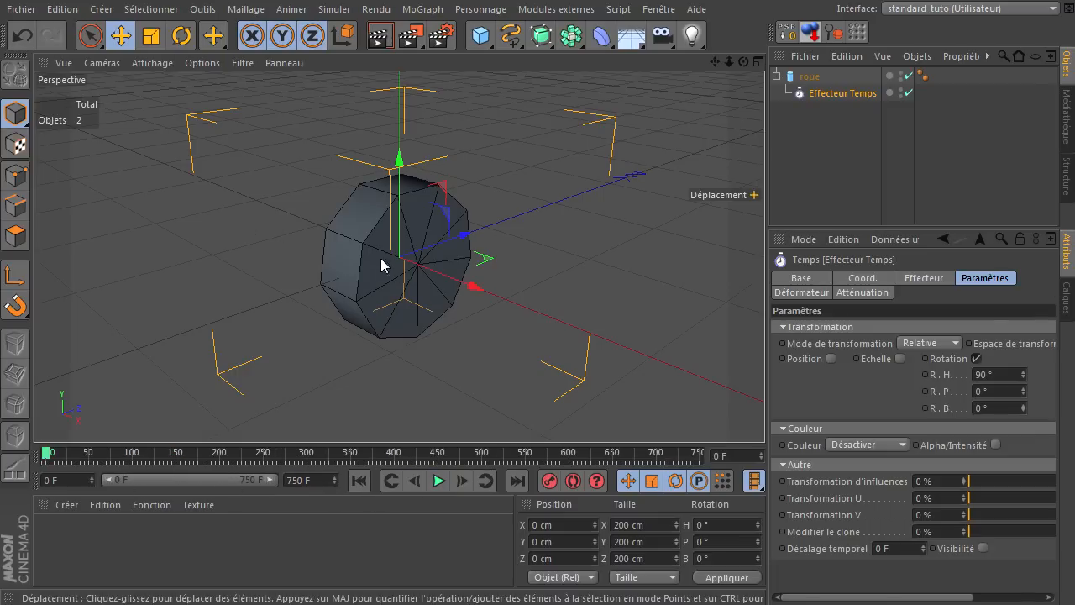
Set the Time effector's rotation to R.H 0° and R.P 90°, and play the animation
left_click(1001, 377)
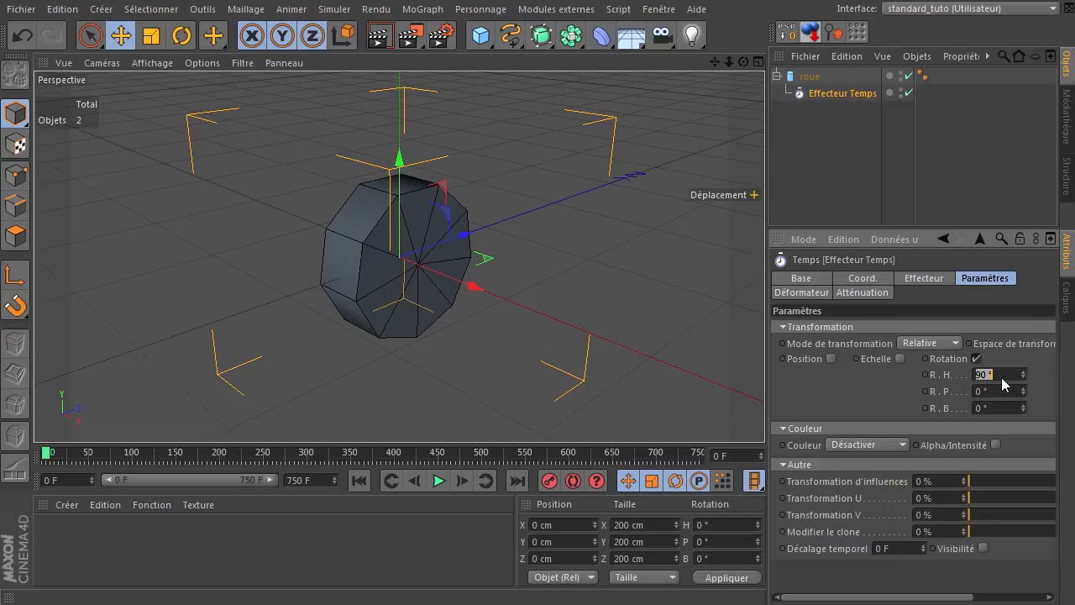
type("0")
key("Return")
left_click(437, 484)
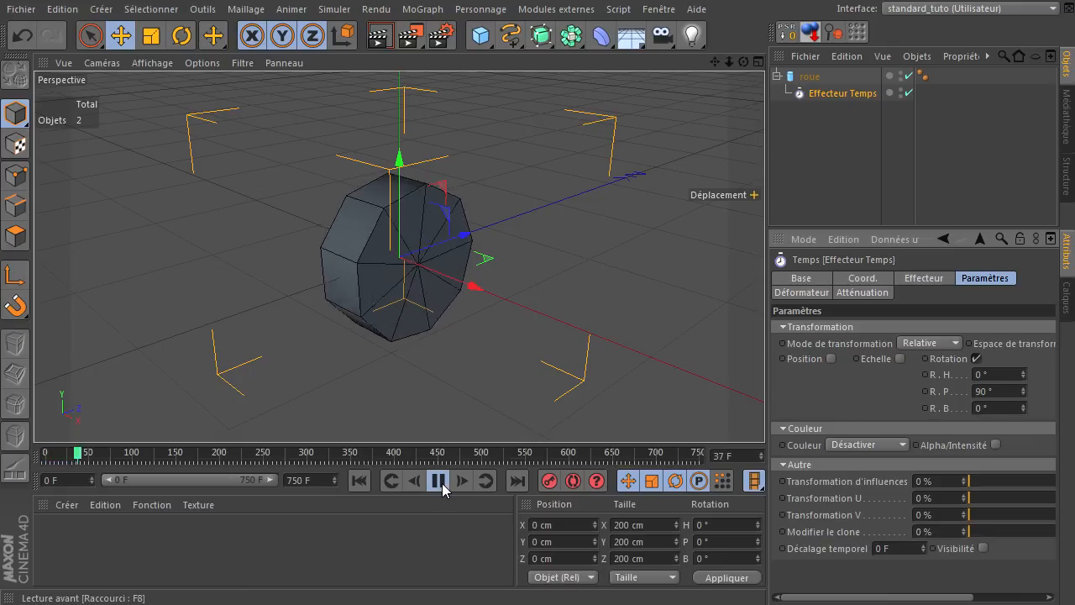
Reverse the wheel's spin by setting the Time effector's R.P rotation to -90° during playback
double_click(1000, 391)
type("-90")
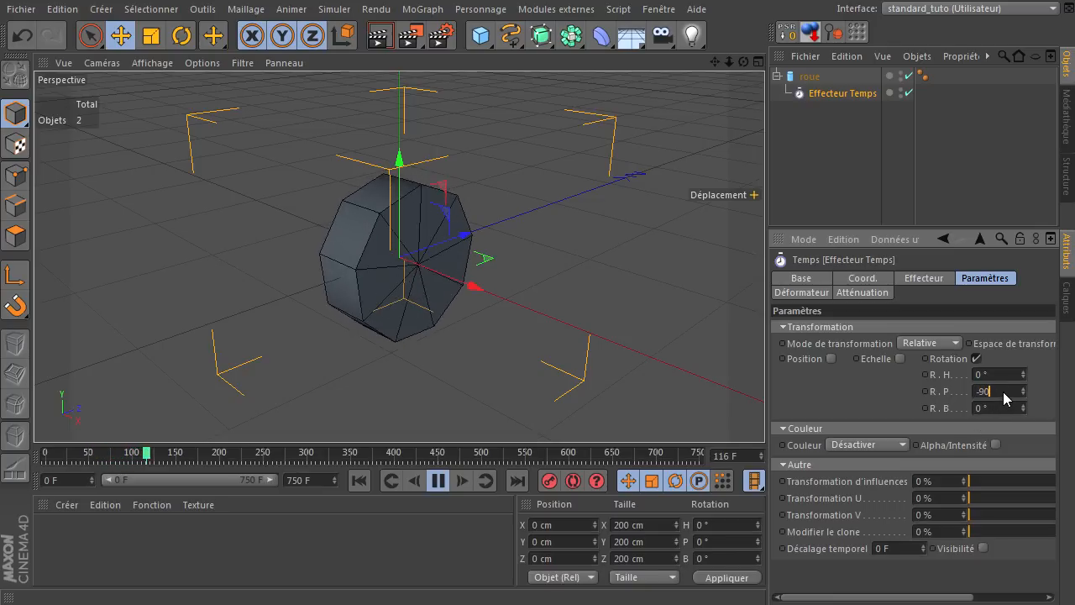
key("Return")
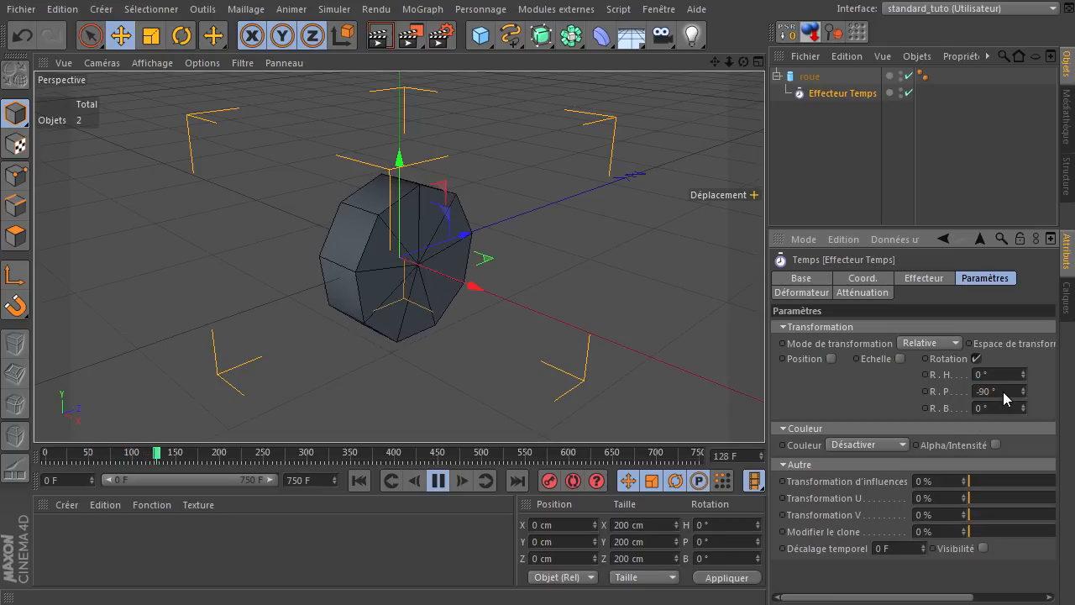
Set the Time effector's R.P rotation to 0°, stop playback and rewind to the first frame
left_click(1003, 391)
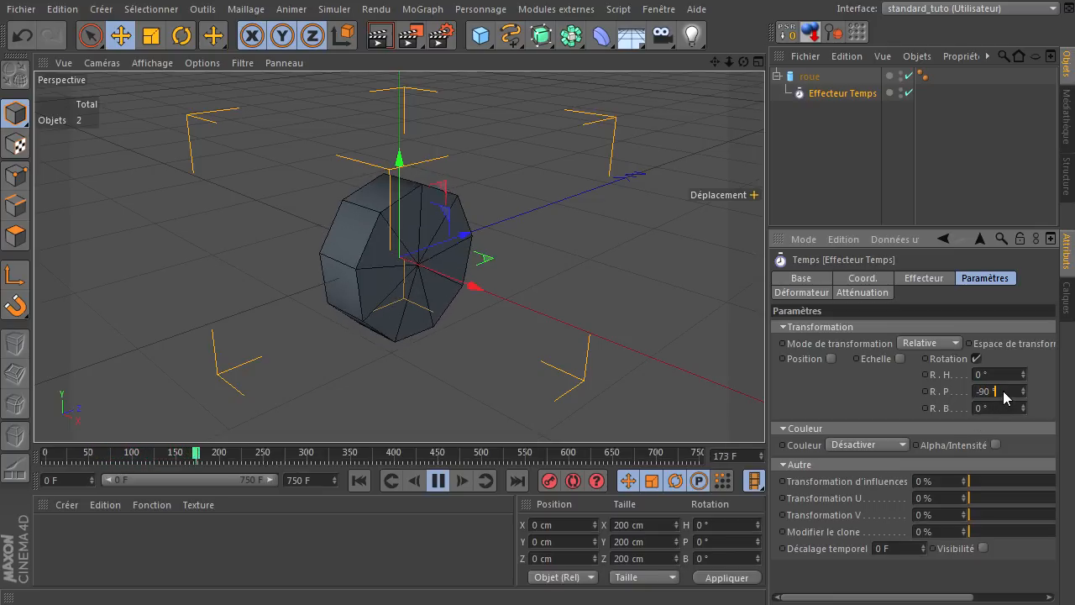
double_click(1003, 391)
type("0")
key("Return")
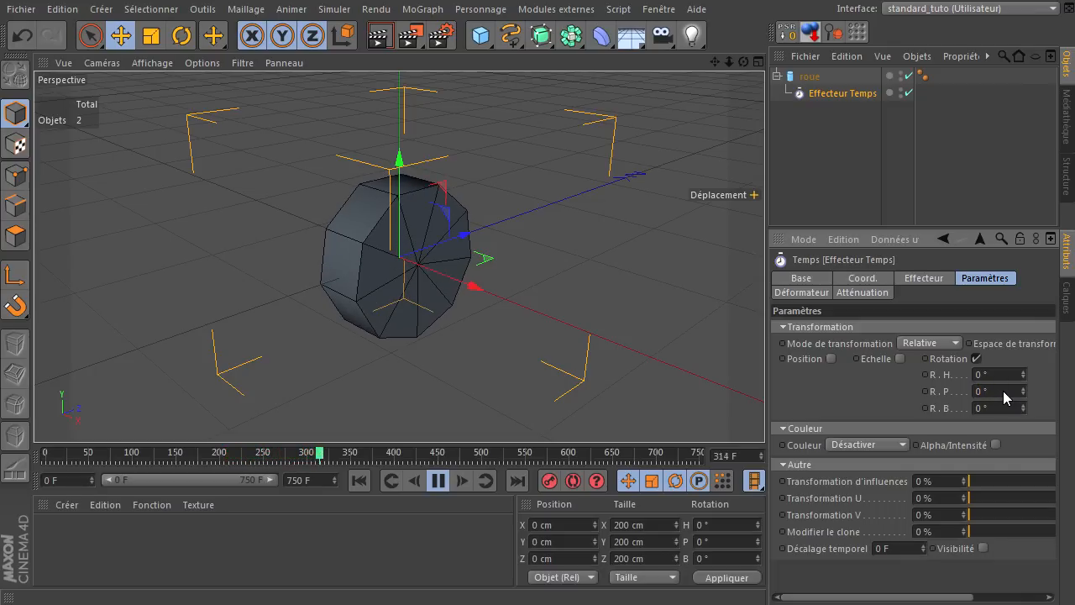
left_click(432, 483)
left_click(358, 481)
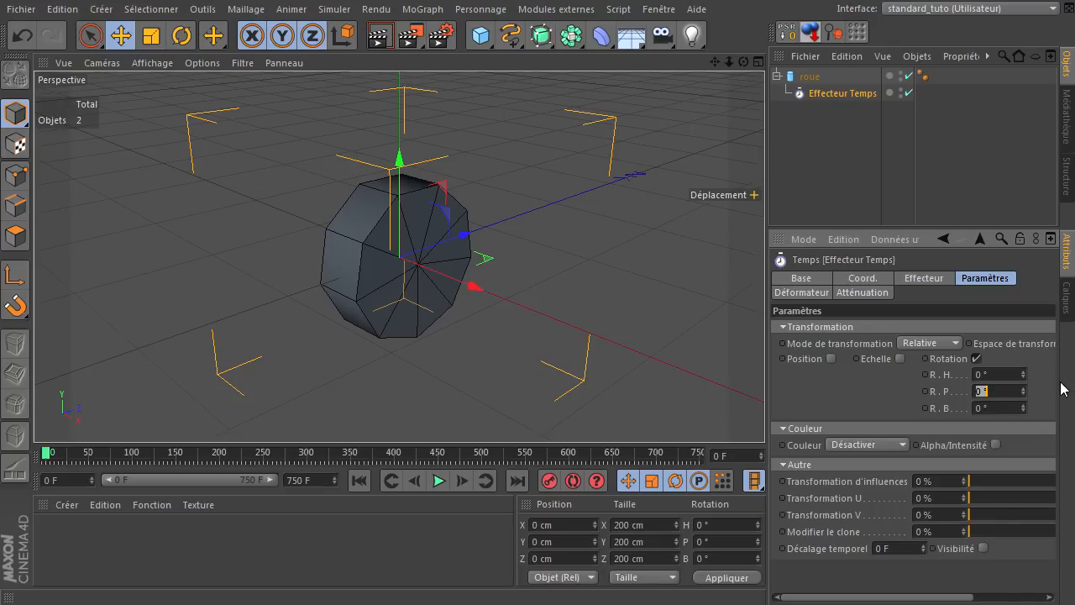
Set the Time effector's R.P rotation to 90°, raise it to 180°, and play the animation
type("90")
key("Return")
type("180")
key("Return")
left_click(438, 482)
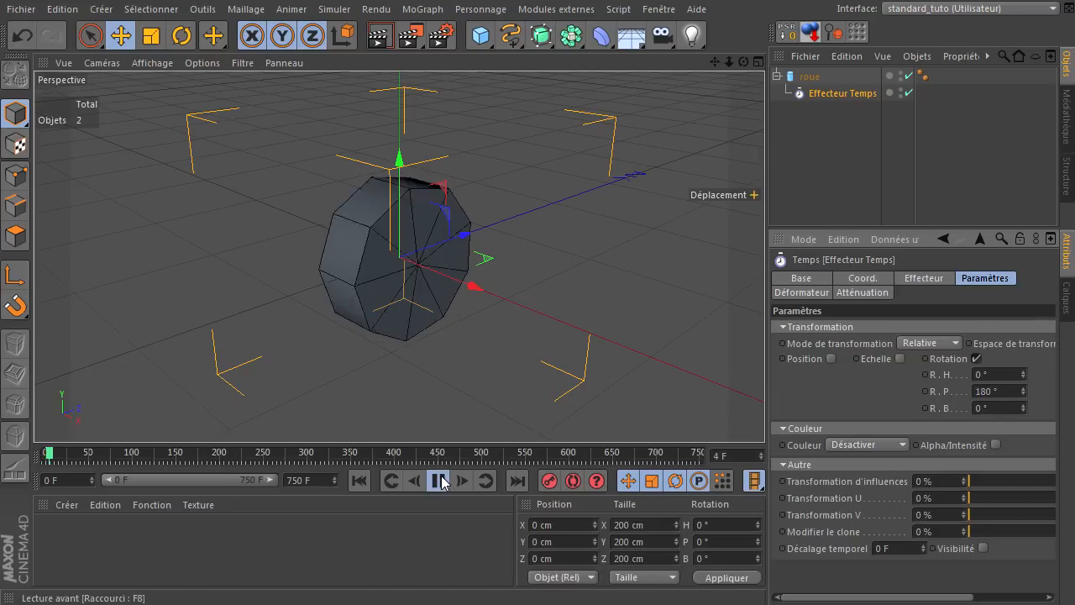
Try R.P rotation values of 360° and 10° on the Time effector during playback to compare wheel speeds
left_click(1005, 394)
key("BackSpace")
key("BackSpace")
key("BackSpace")
type("360")
key("Return")
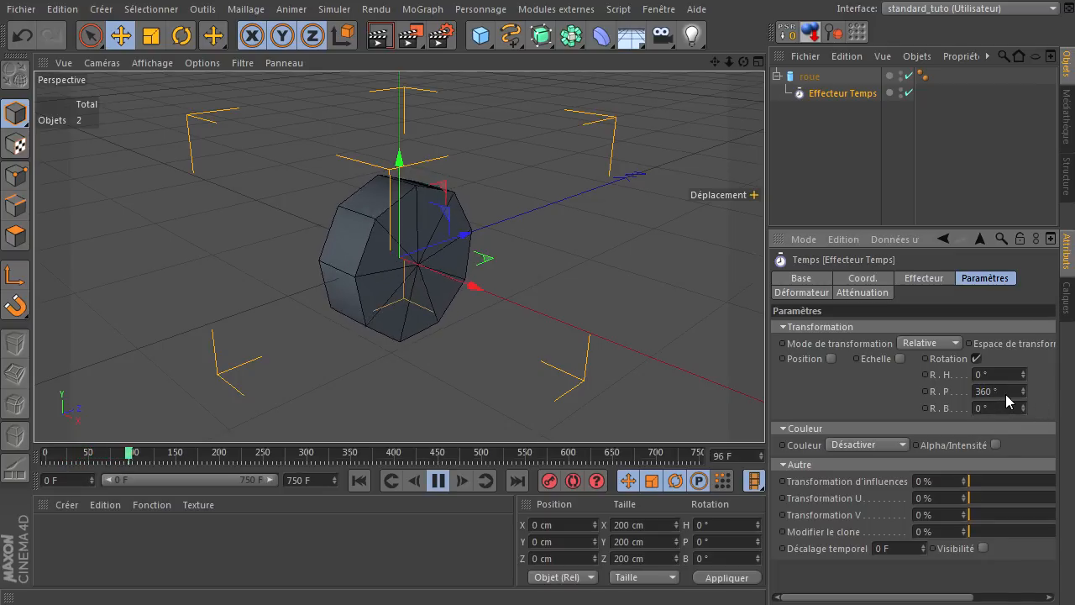
double_click(1007, 393)
type("10")
key("Return")
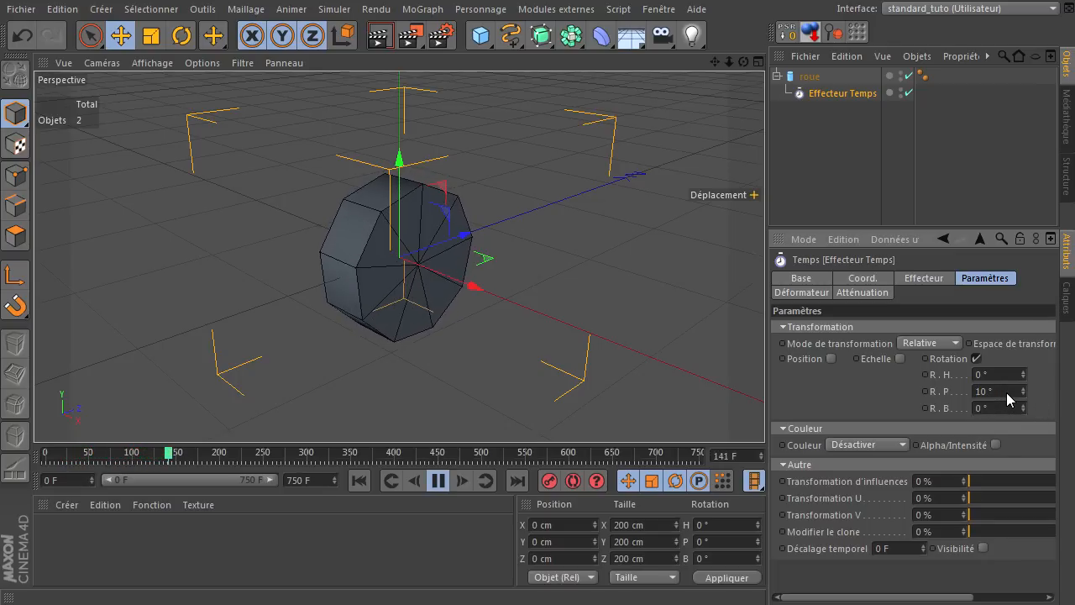
Set the Time effector's R.P rotation to 90°, stop playback and rewind to the first frame
double_click(1007, 392)
type("90")
key("Return")
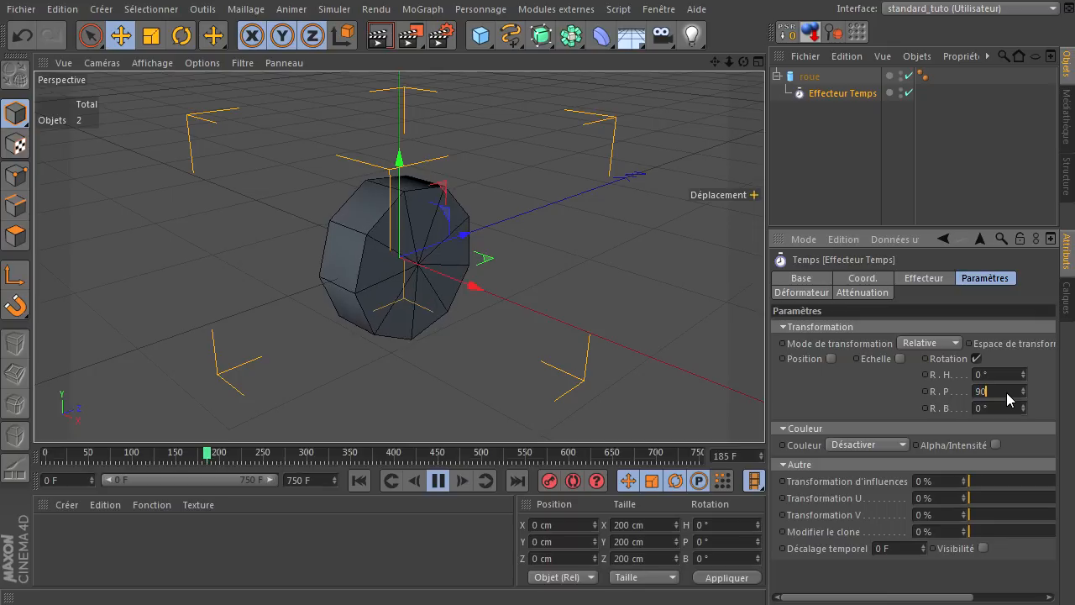
left_click(438, 480)
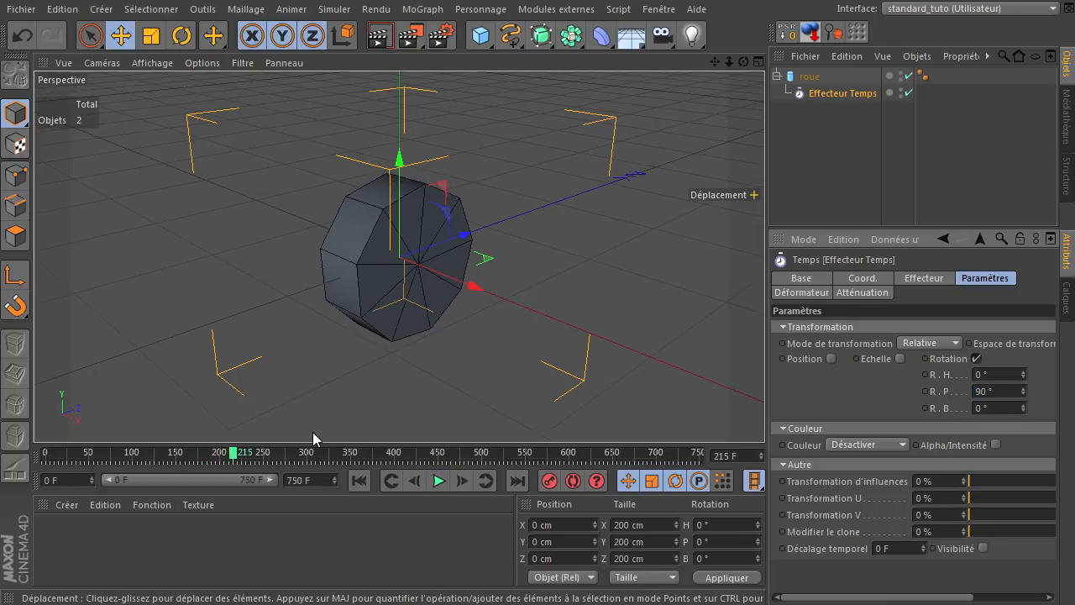
left_click(358, 480)
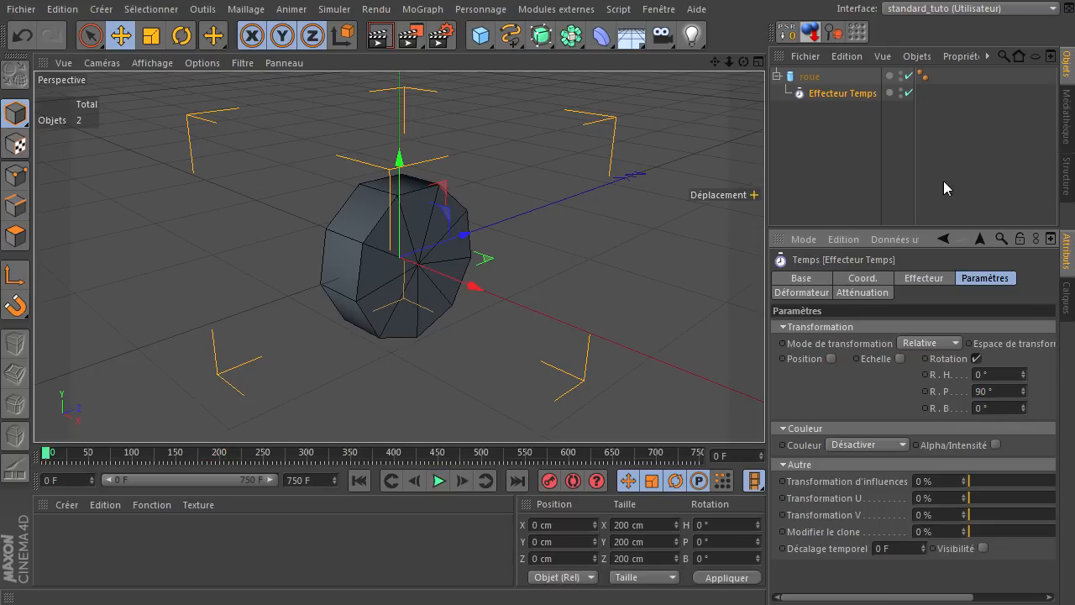
Open the user data manager for the roue cylinder and add a group named Reglages
left_click(809, 77)
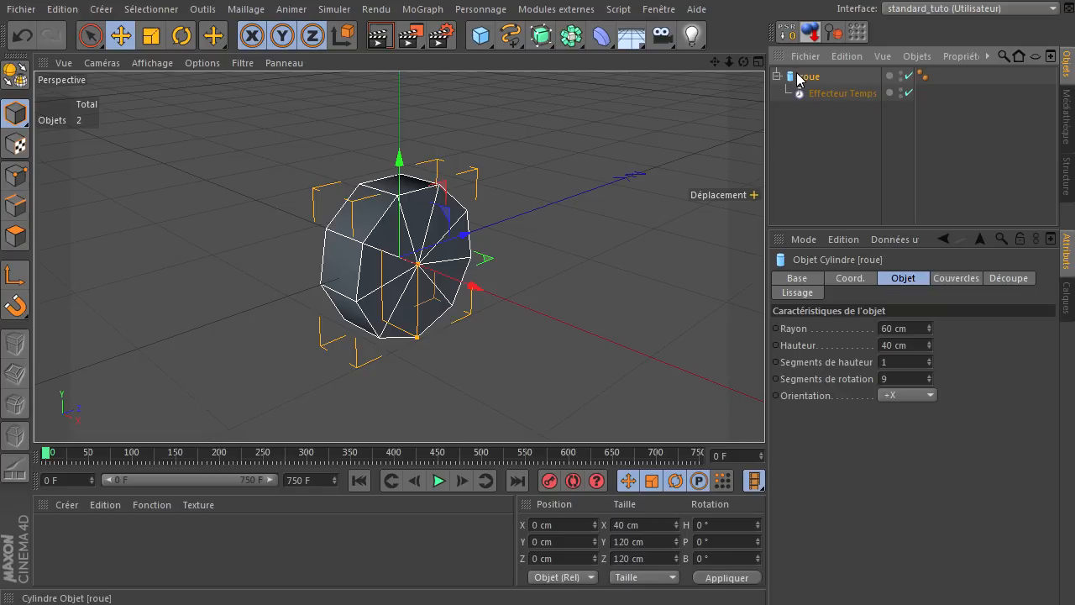
left_click(884, 237)
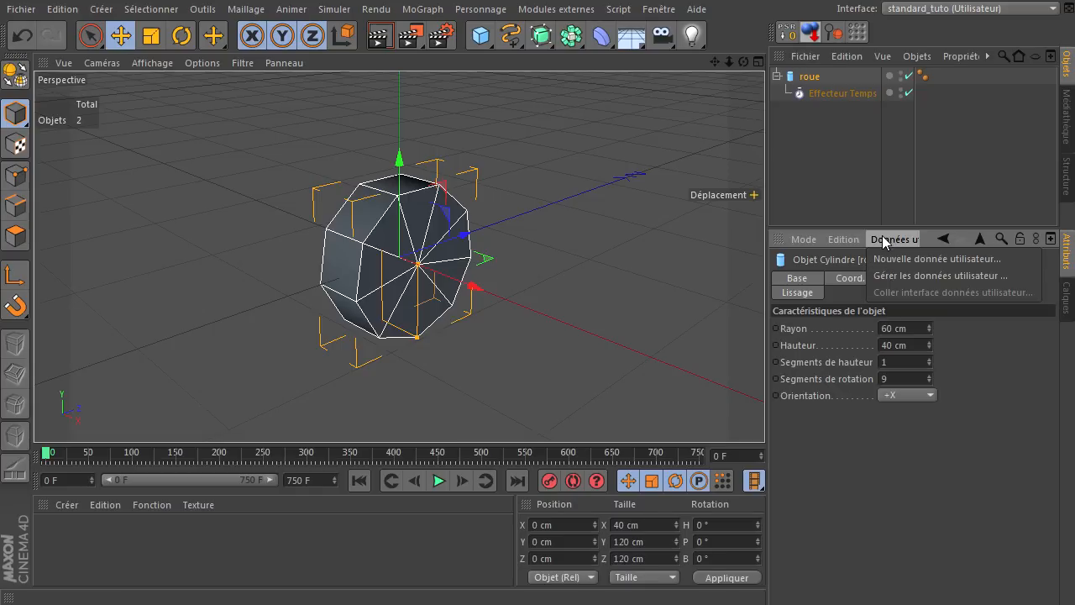
left_click(897, 275)
left_click_drag(841, 34, 344, 64)
left_click(181, 88)
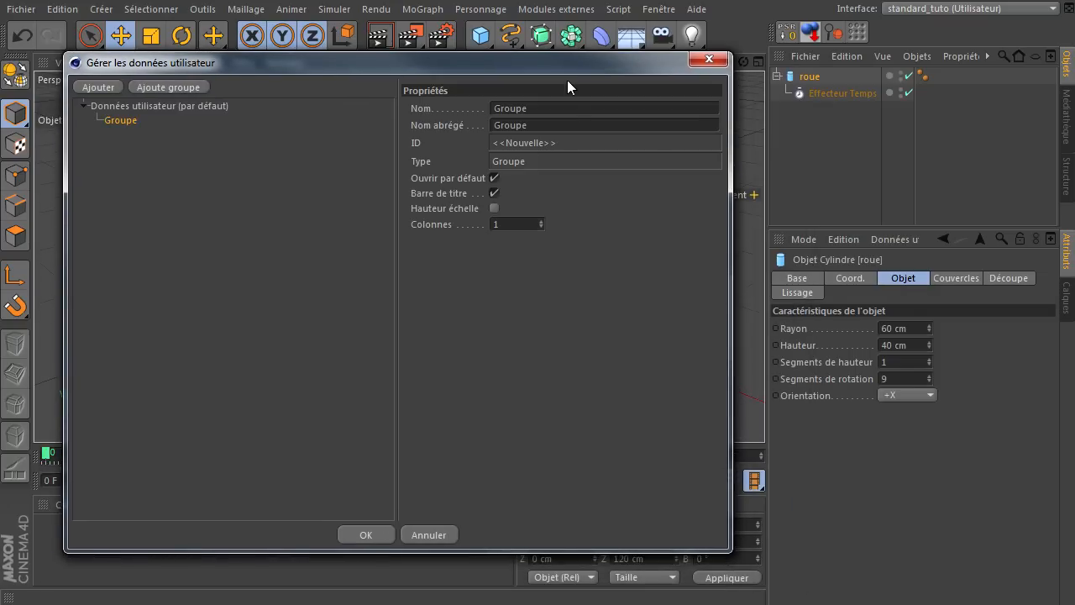
left_click(554, 108)
type("Reglages")
key("Return")
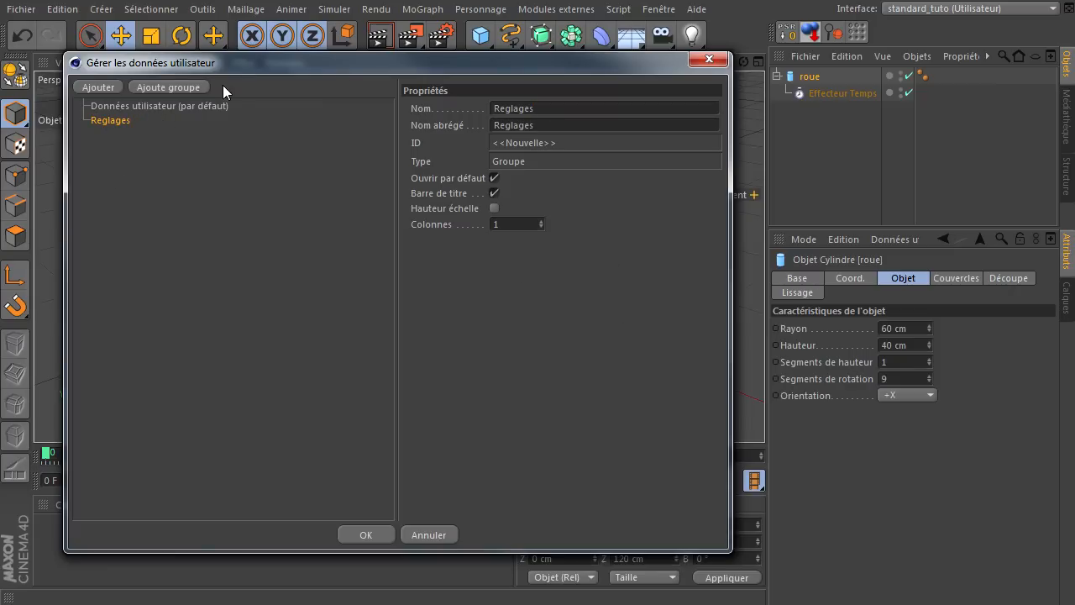
Add a user data entry named Vitesse to the Reglages group, in degrees with limits of -360° and 360°, and confirm
left_click(84, 87)
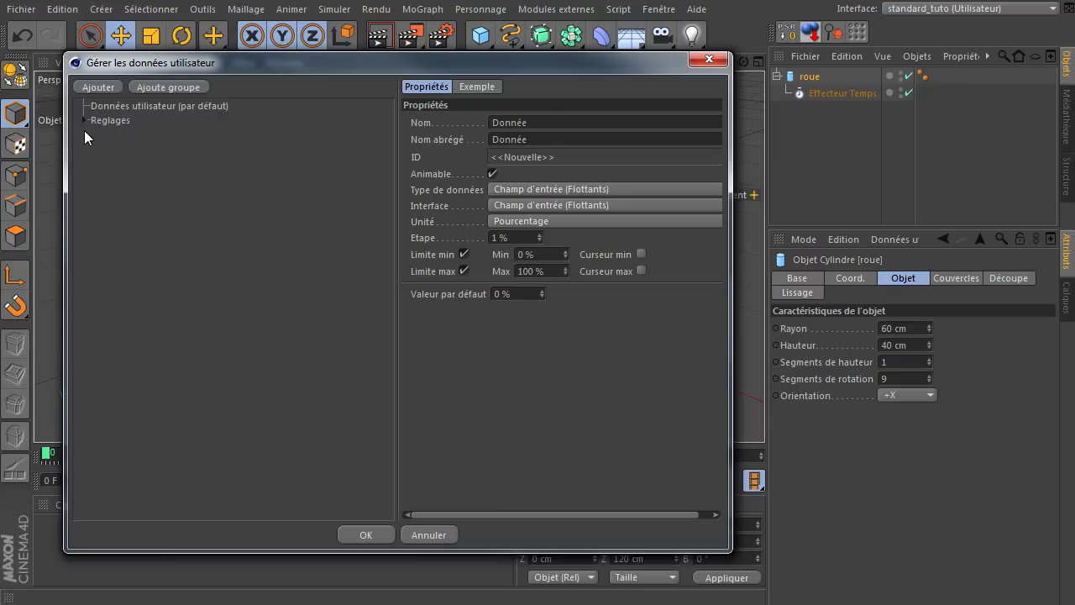
left_click(594, 122)
type("Vitesse")
left_click(521, 220)
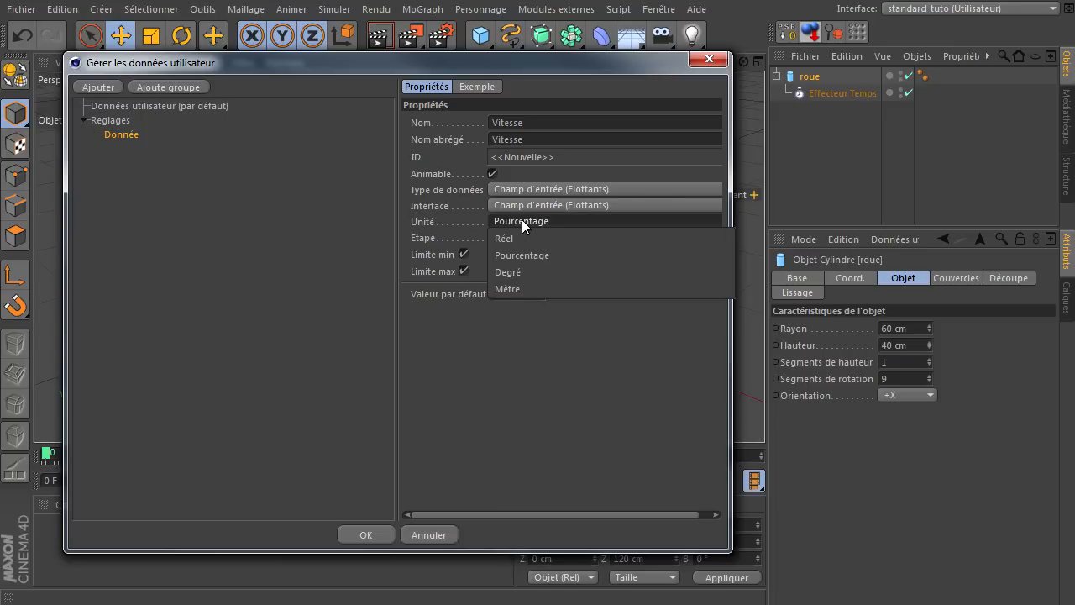
left_click(524, 273)
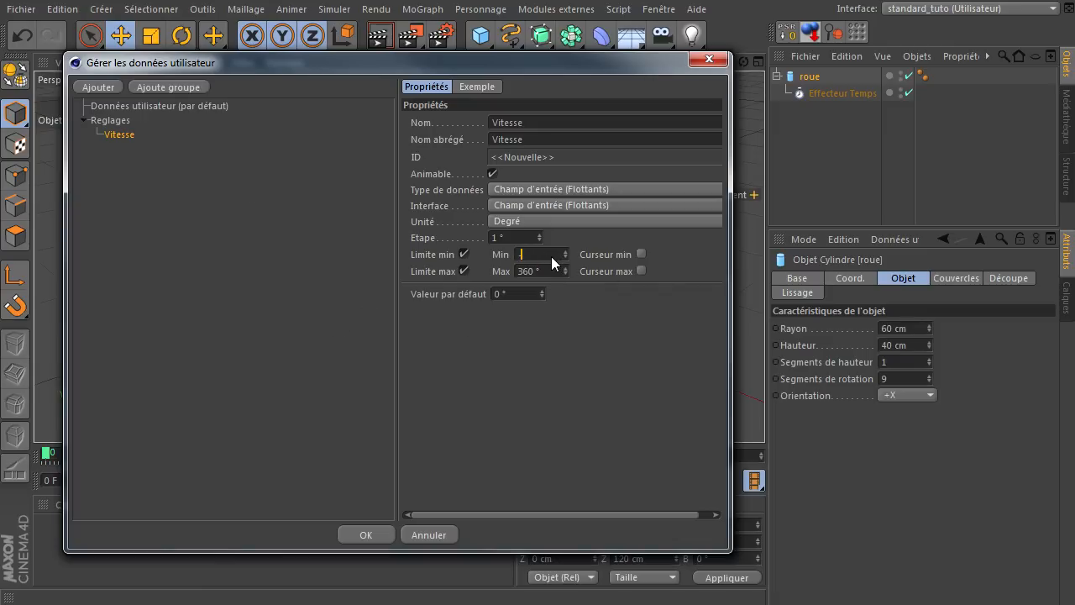
key("Return")
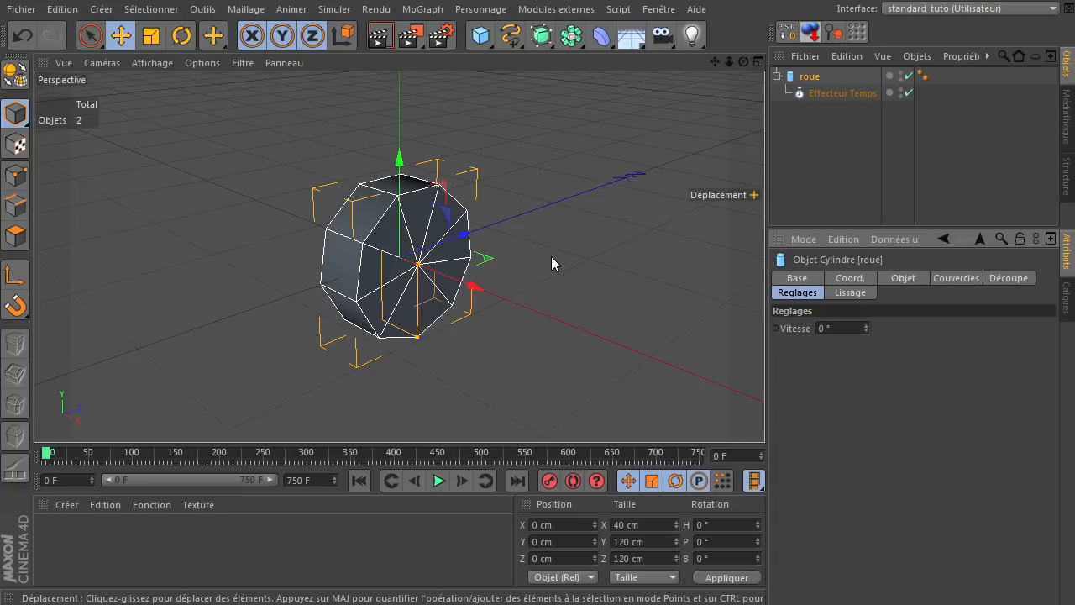
Reopen the roue cylinder's user data manager and check the Vitesse entry's unit and limits
left_click(882, 238)
left_click(884, 277)
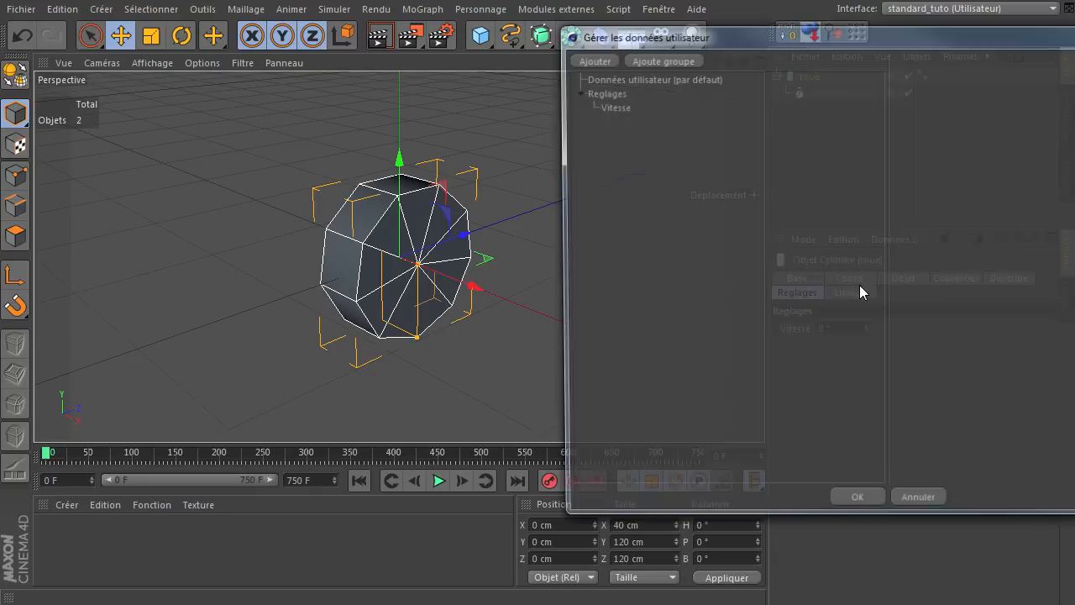
left_click(618, 104)
left_click_drag(705, 40, 193, 68)
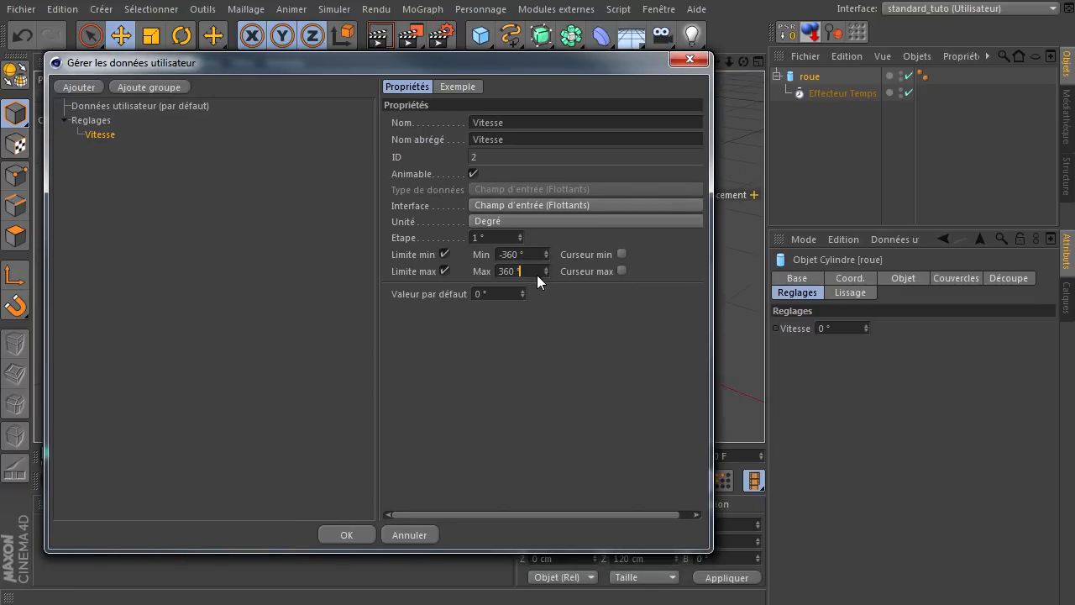
left_click(344, 535)
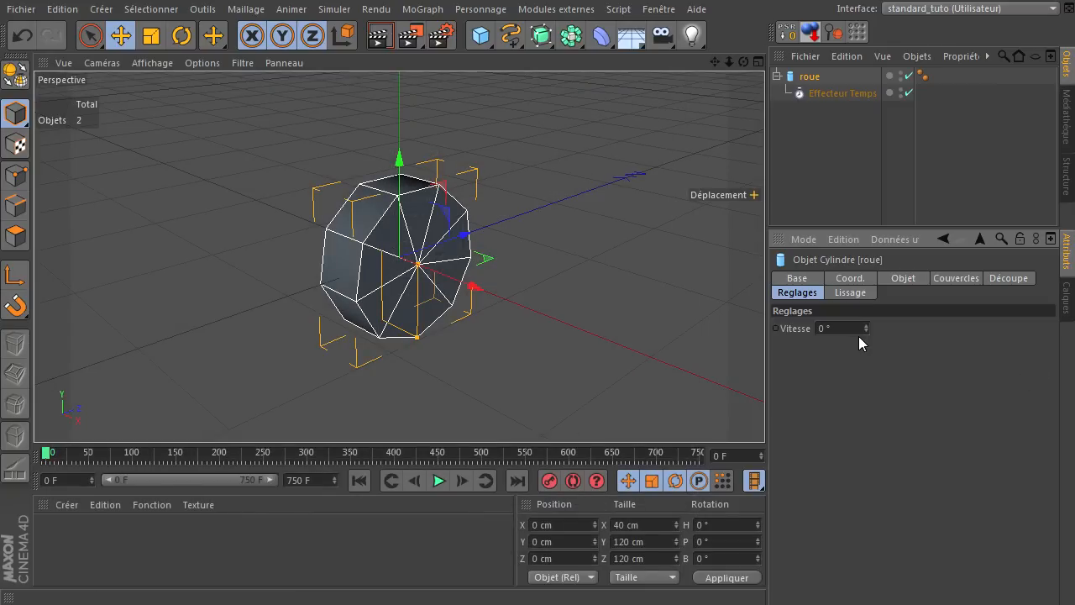
Change the Vitesse user data interface to Curseur et champ d'entrée (Flottants) and confirm
left_click(891, 238)
left_click(884, 271)
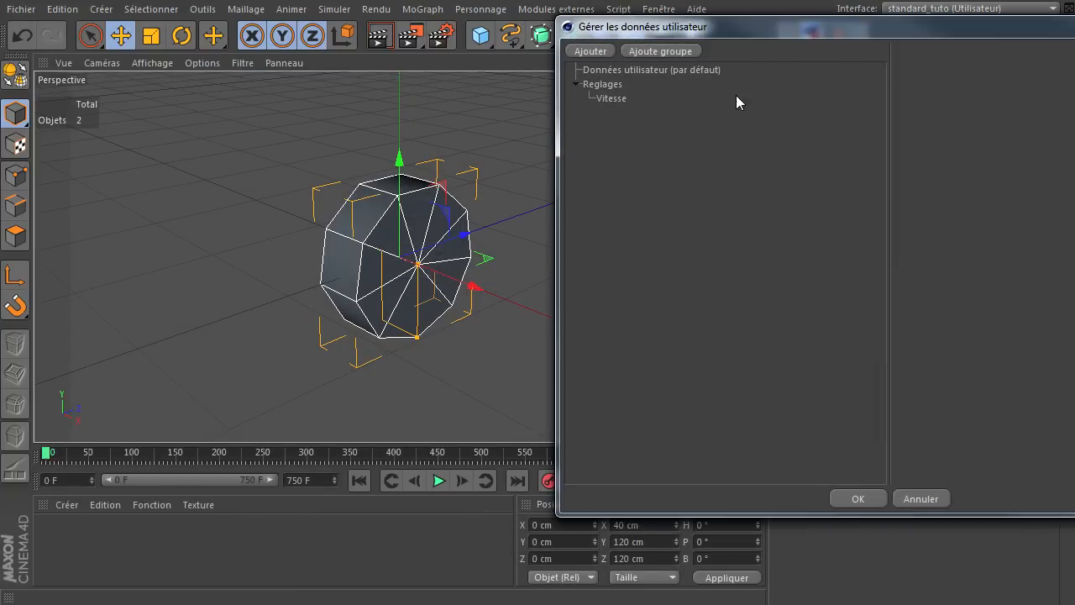
left_click_drag(743, 36, 389, 61)
left_click(252, 124)
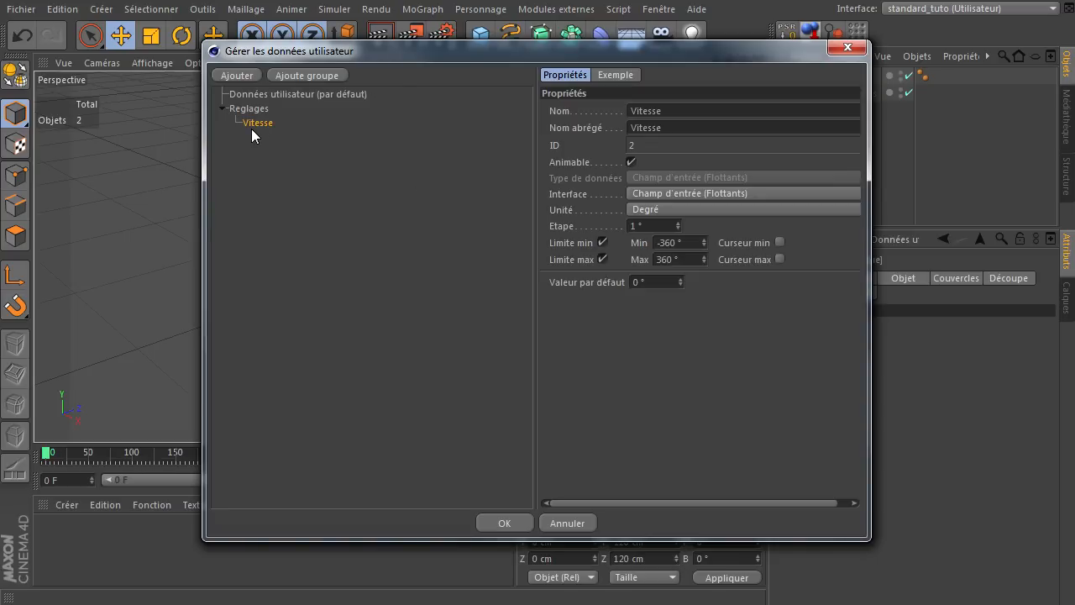
left_click(719, 193)
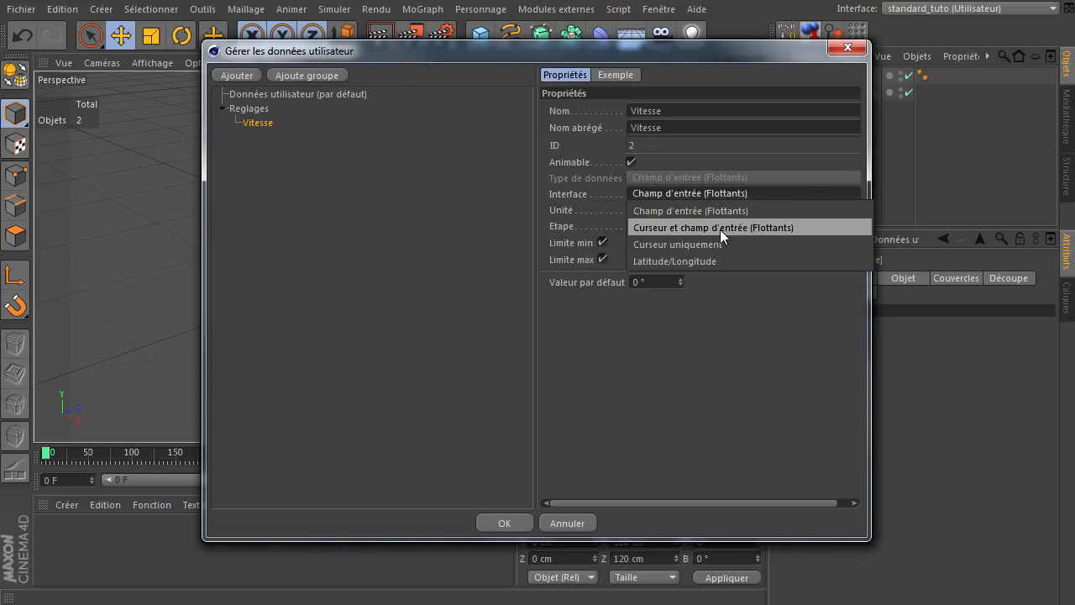
left_click(719, 228)
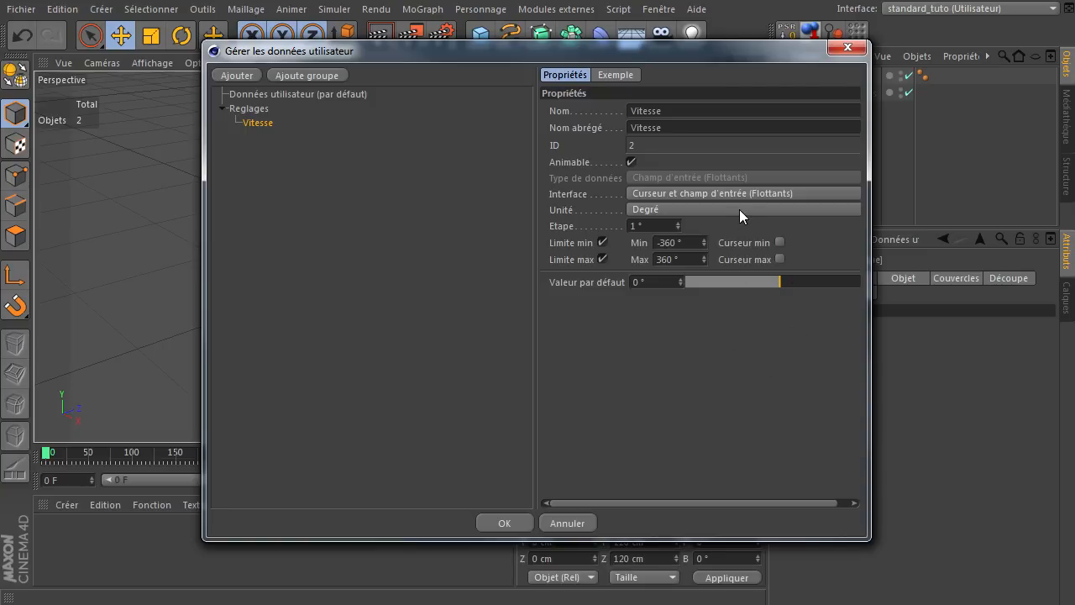
left_click(515, 523)
Test the Vitesse slider on the roue cylinder and reset its value to 0°
left_click_drag(968, 329, 992, 324)
left_click(857, 330)
type("0")
key("Return")
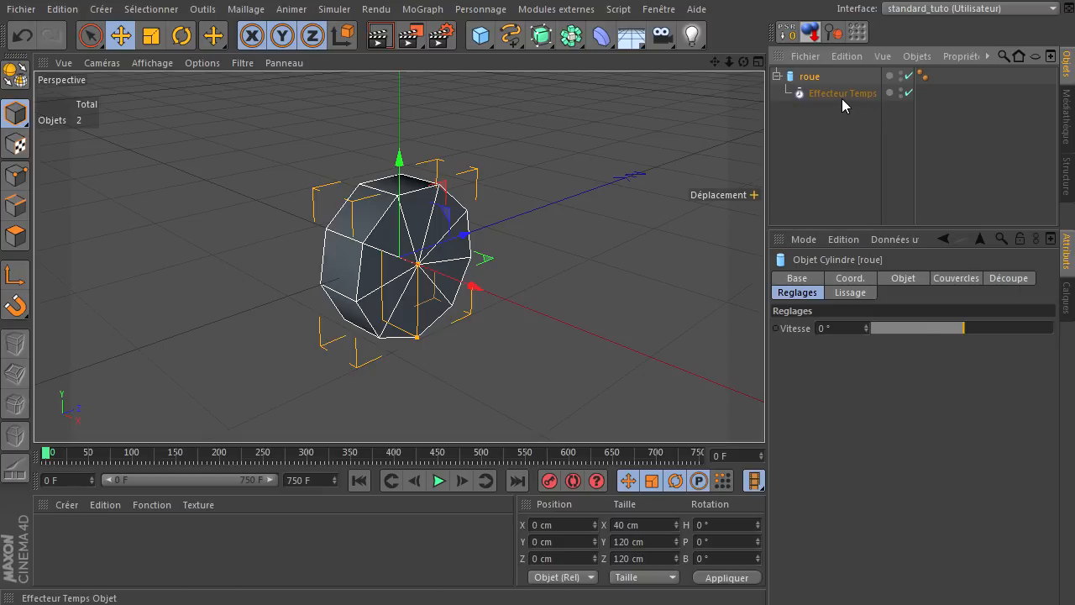
Add an XPresso tag to the roue cylinder, collapse the Généralités operator list and reposition the XPresso editor
right_click(796, 78)
mouse_move(832, 88)
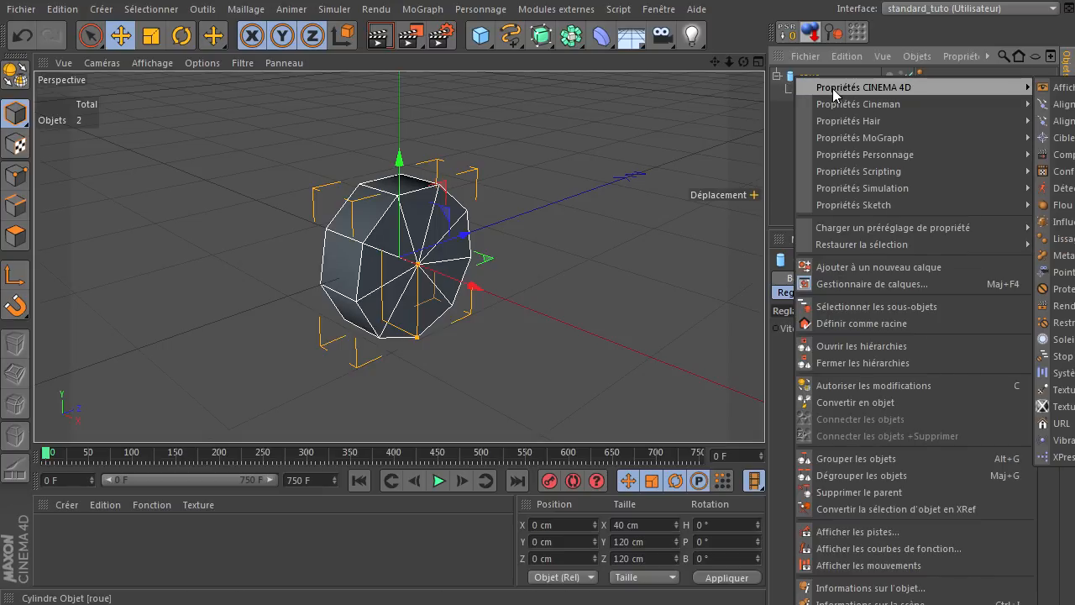
left_click(1061, 457)
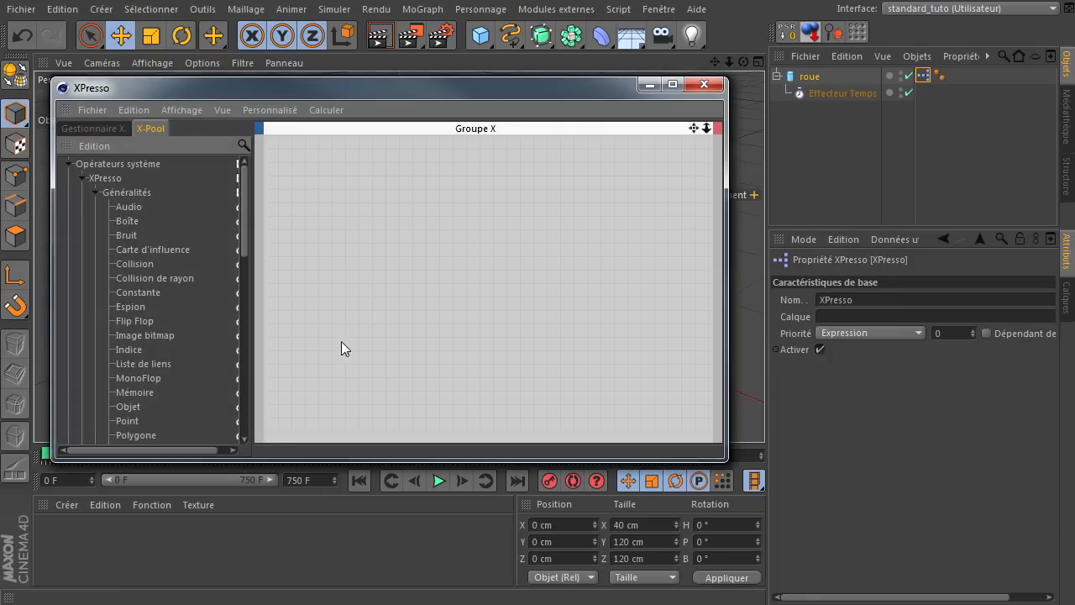
left_click(96, 193)
left_click(96, 235)
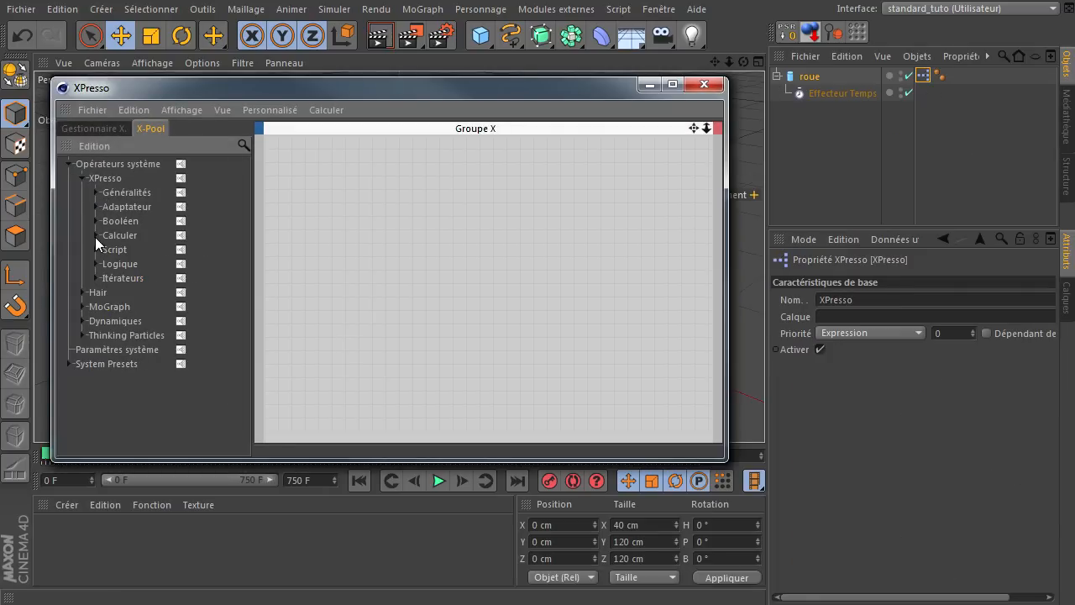
left_click_drag(295, 88, 272, 123)
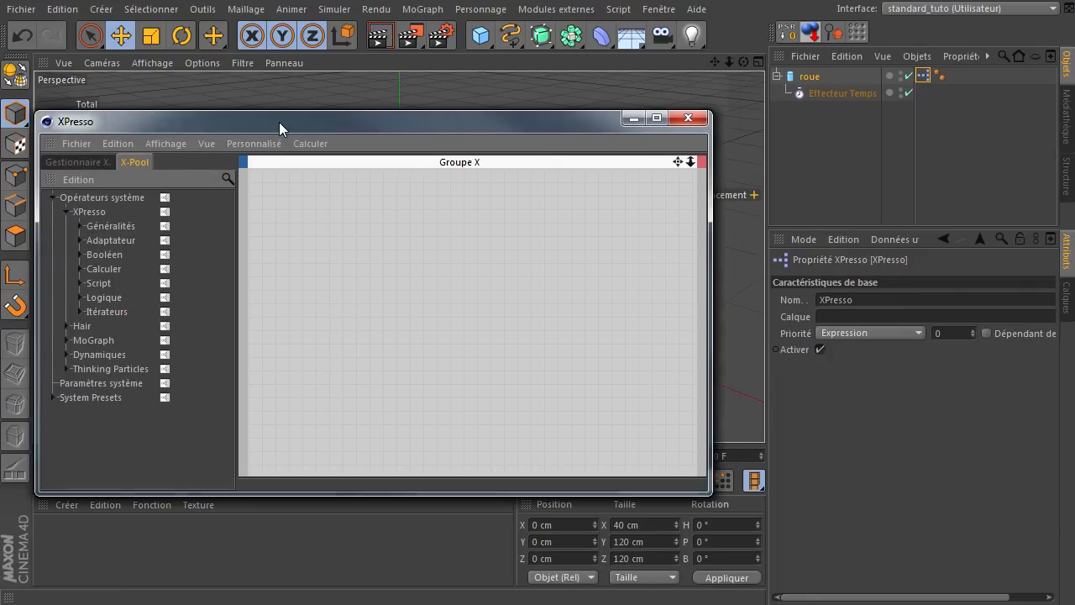
left_click(70, 162)
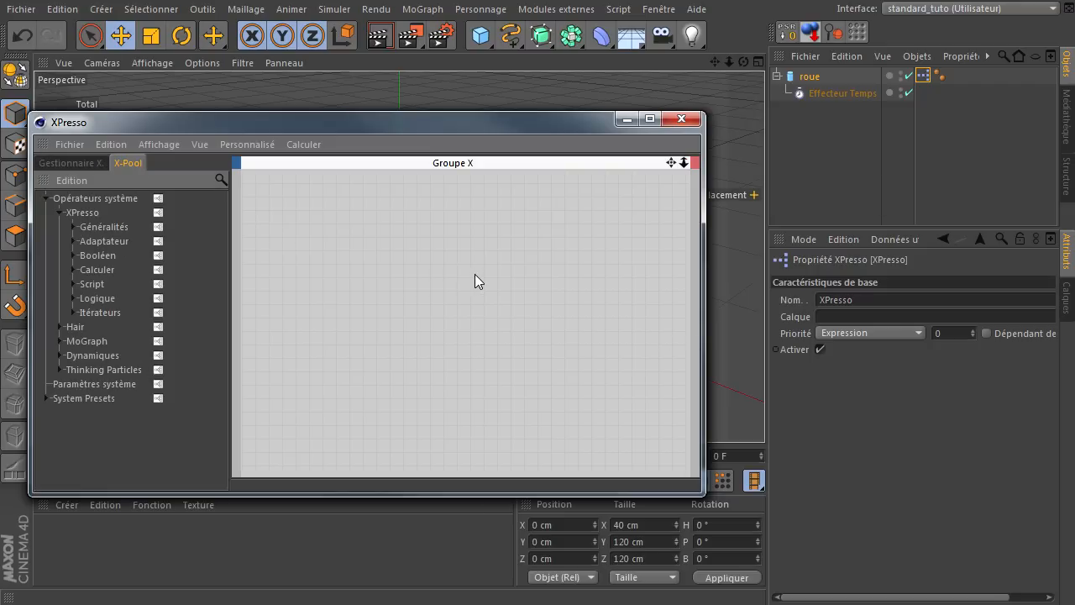
Add the roue object as a node in the XPresso graph and give it a Vitesse output port
left_click_drag(802, 78, 355, 255)
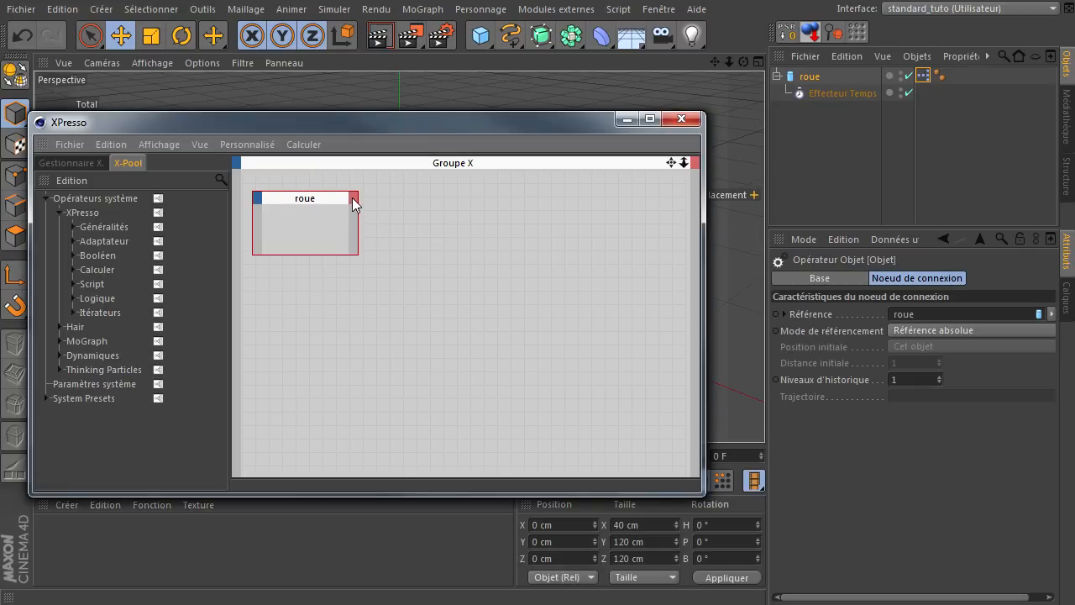
left_click(353, 200)
mouse_move(423, 412)
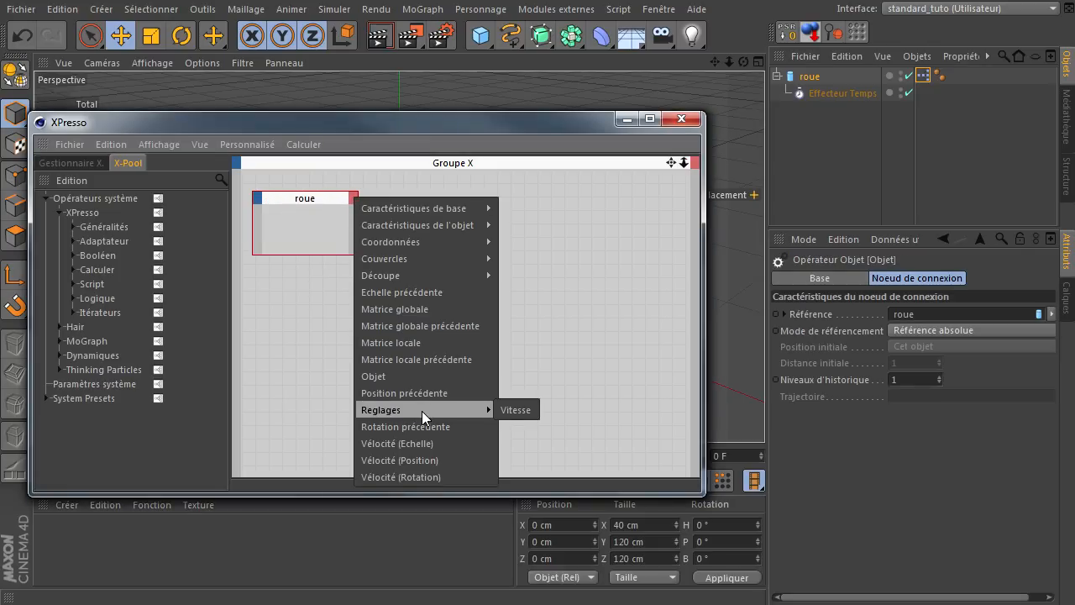
left_click(515, 410)
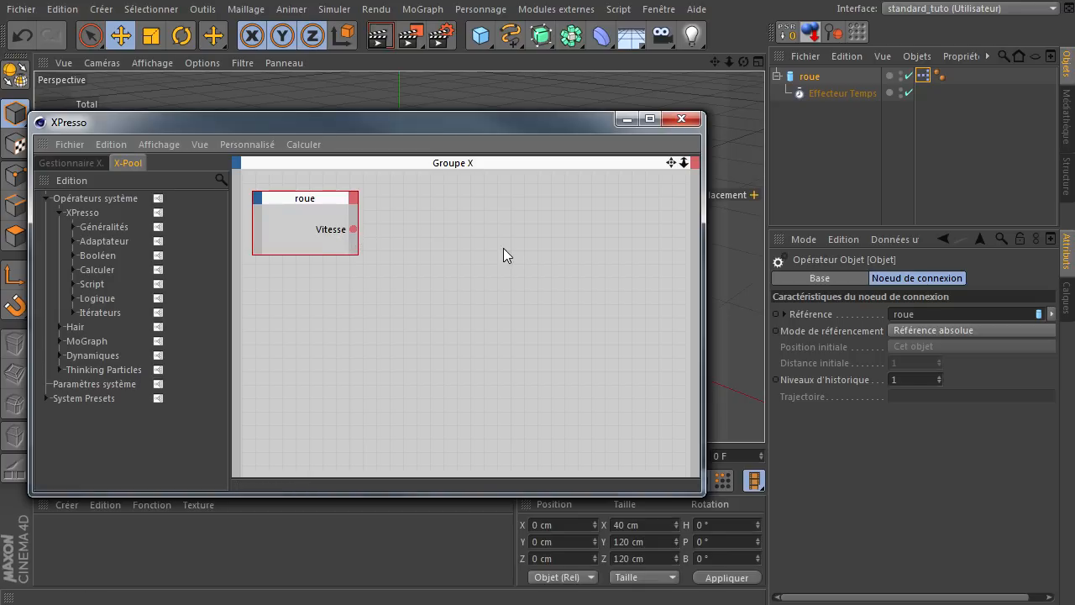
Add a Résultat node to the XPresso graph and connect the roue node's Vitesse output to its input
left_click(821, 75)
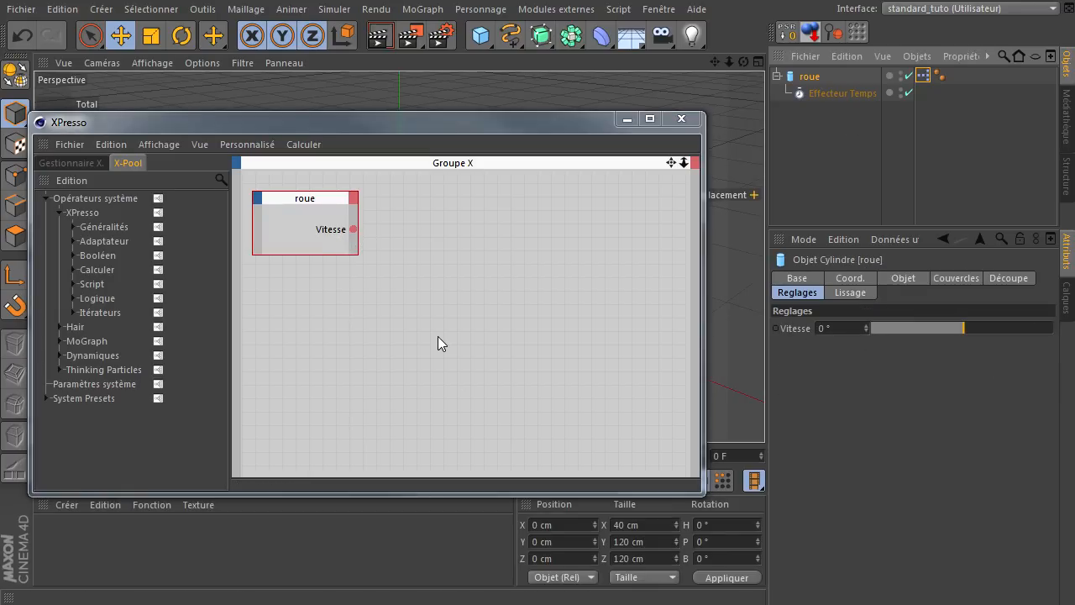
left_click(74, 227)
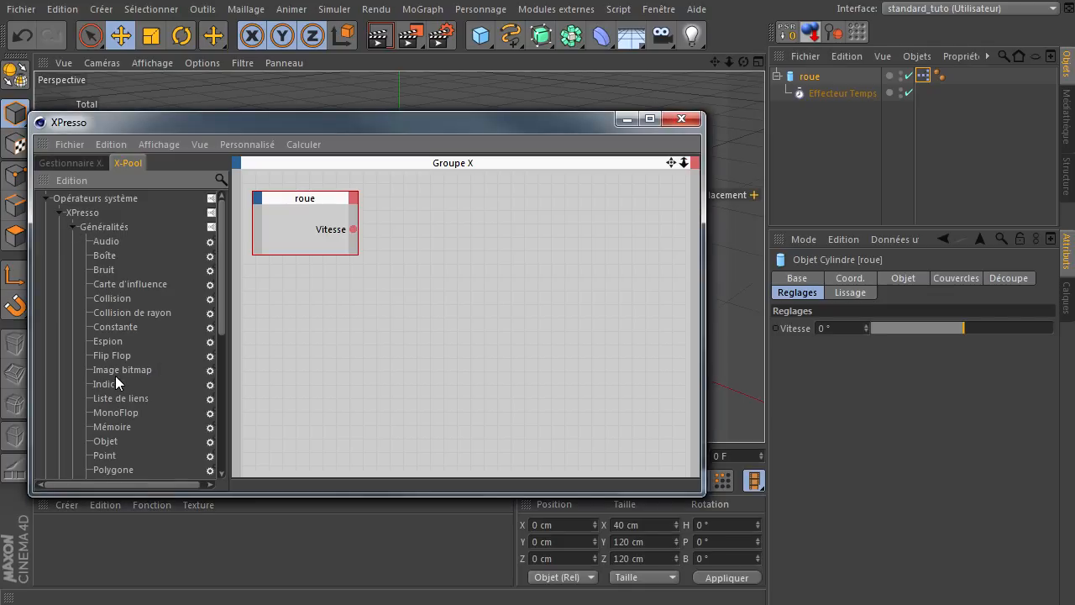
left_click_drag(220, 322, 196, 375)
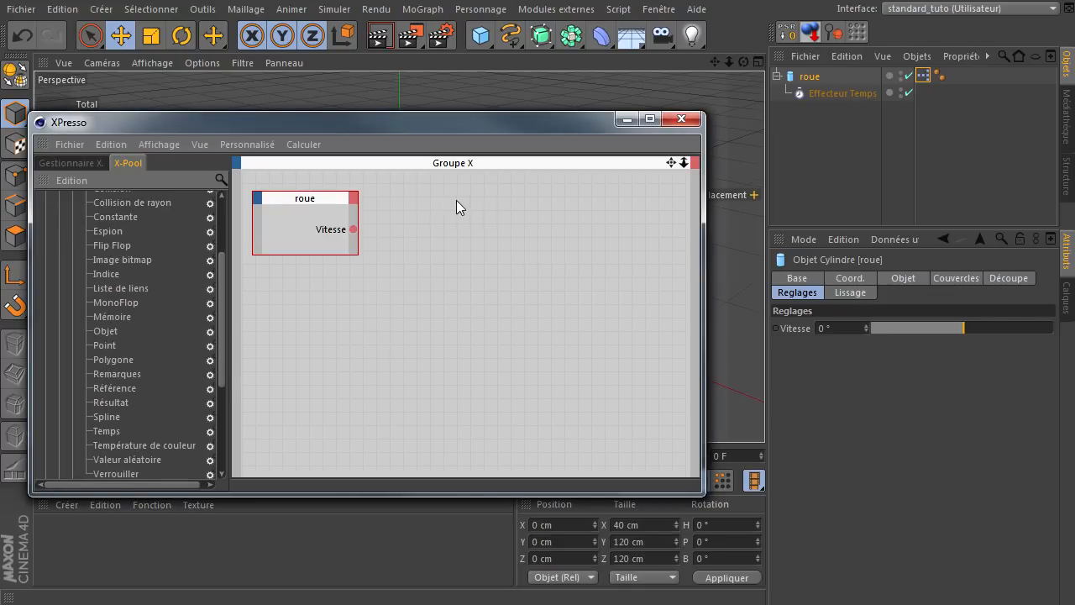
left_click_drag(456, 201, 456, 201)
left_click_drag(352, 229, 432, 207)
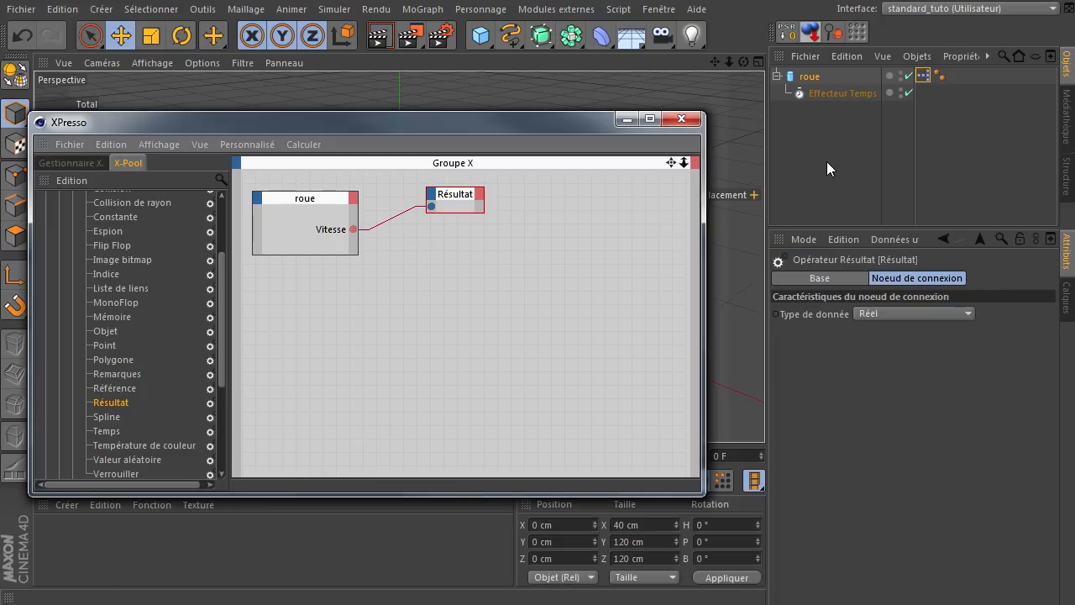
Set the roue cylinder's Vitesse user data to 90°
left_click(811, 78)
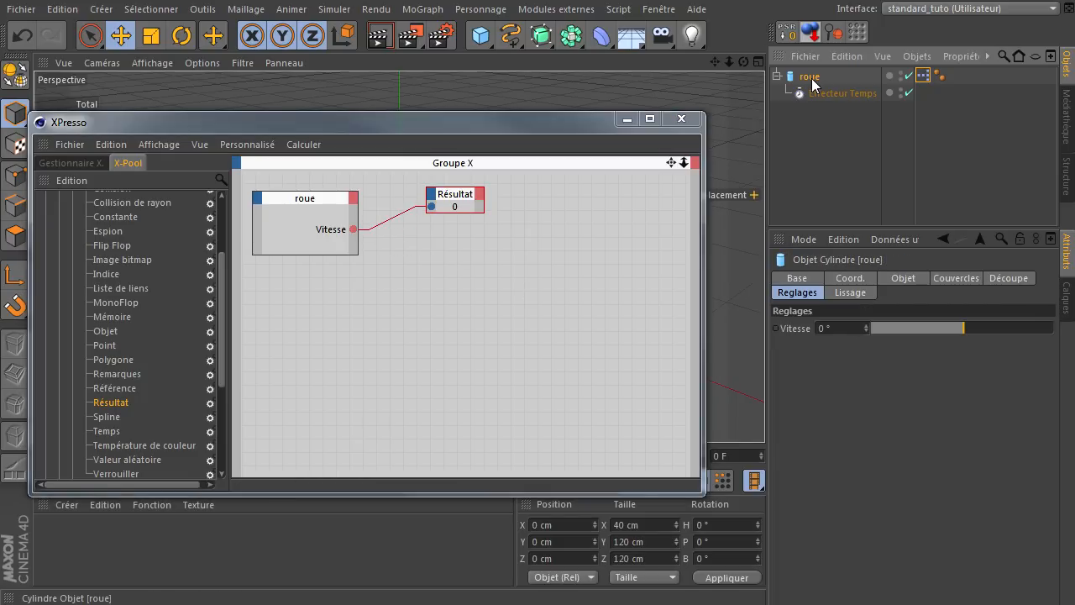
left_click(844, 330)
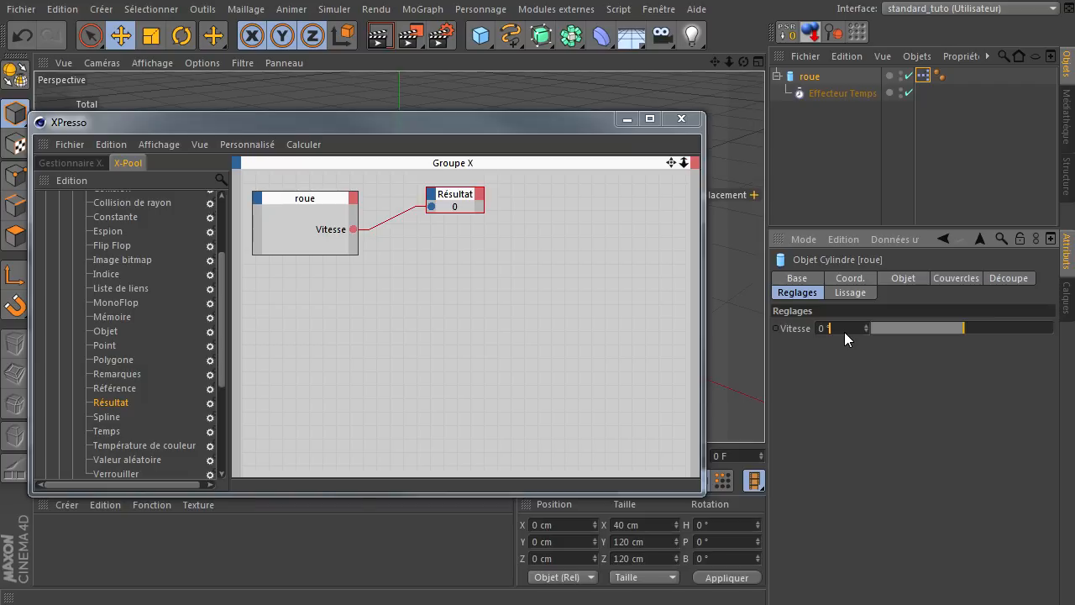
key("Return")
Add the Effecteur Temps object as a node in the XPresso graph, enlarge it and place it beyond the Résultat node
left_click(855, 94)
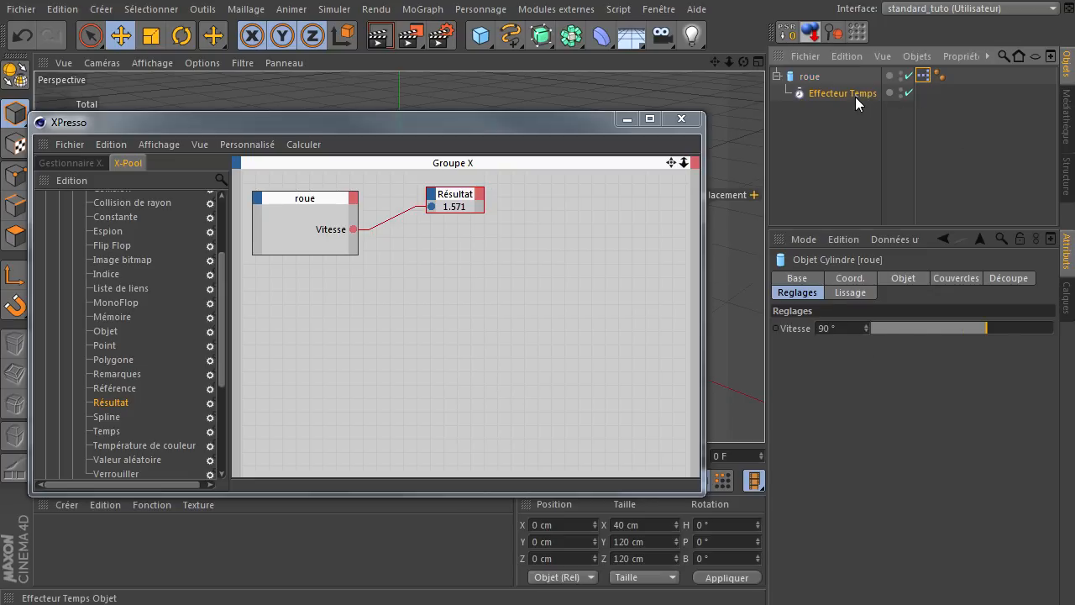
left_click(982, 390)
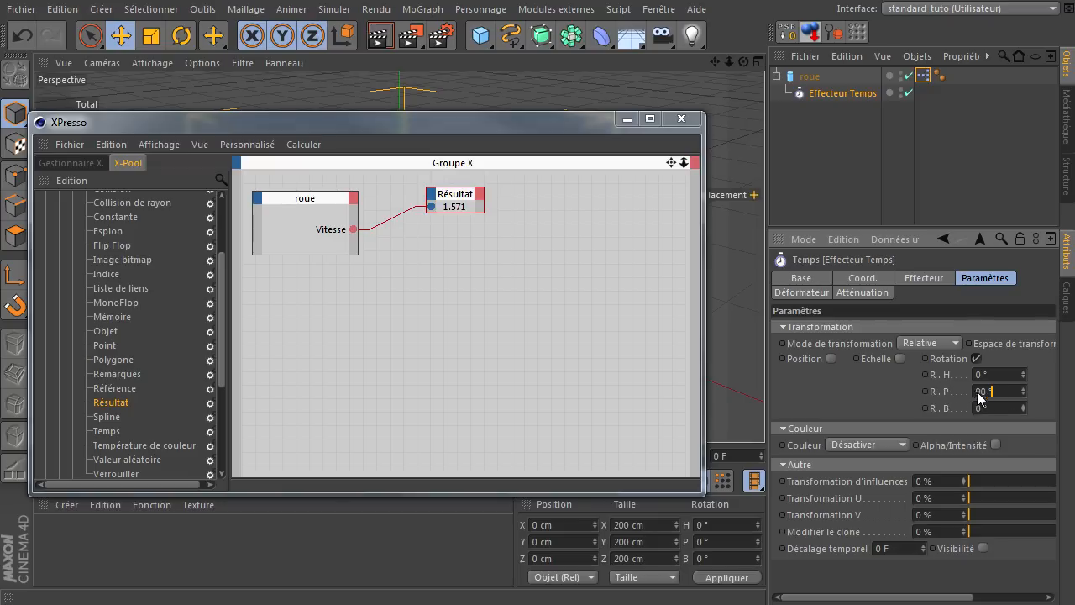
left_click(419, 219)
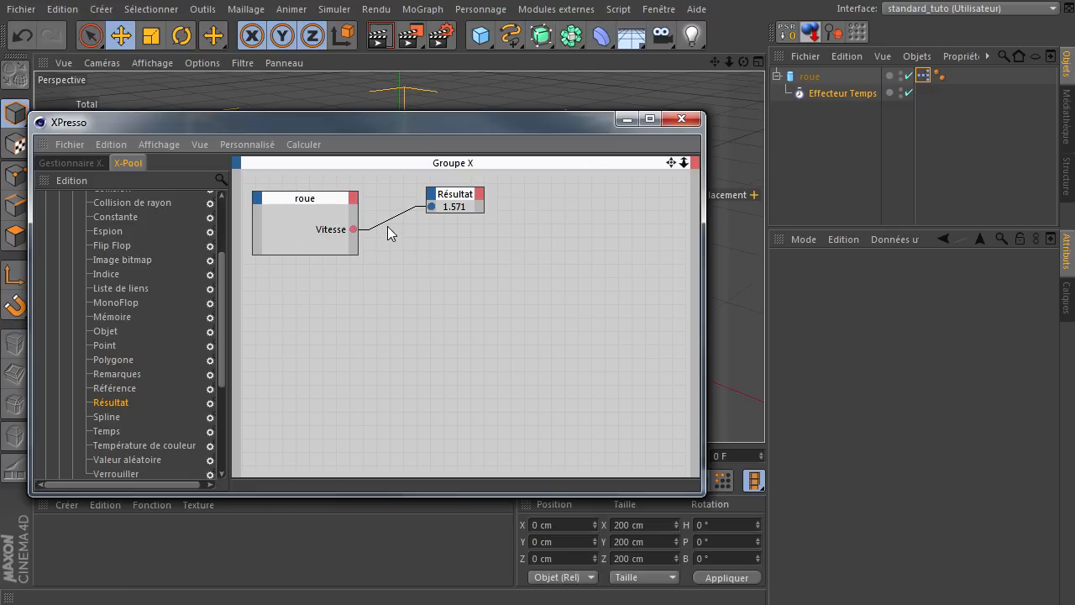
left_click(865, 94)
left_click_drag(613, 269, 612, 269)
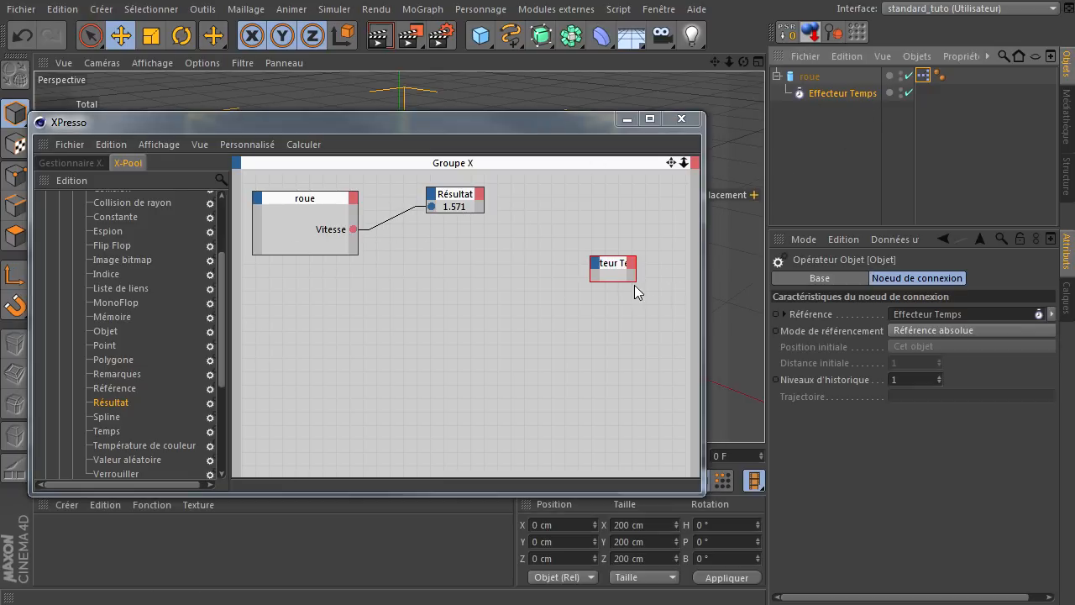
left_click(620, 266)
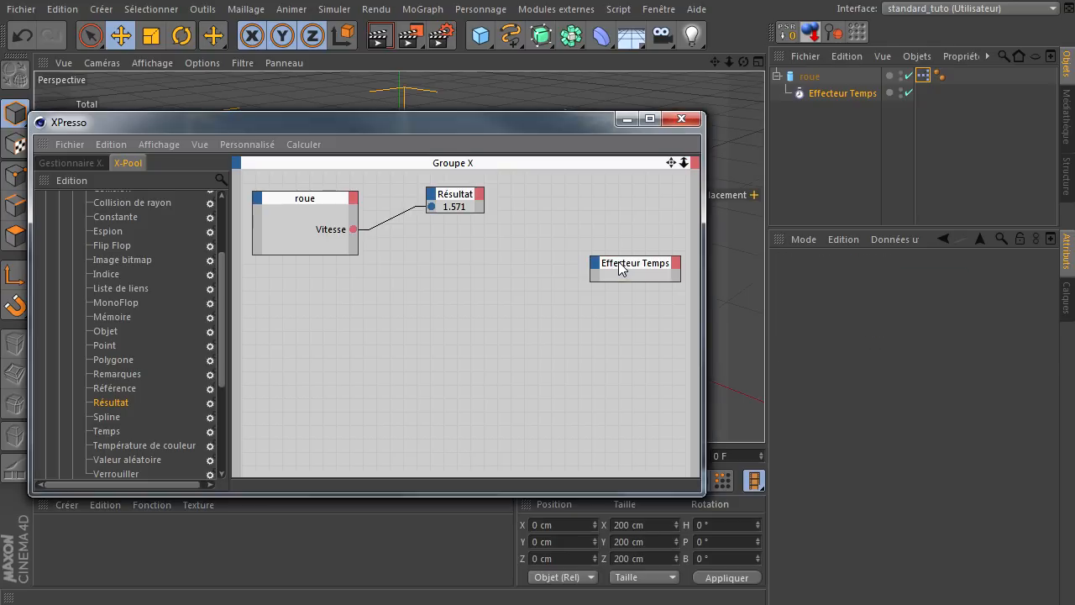
left_click_drag(619, 266, 674, 282)
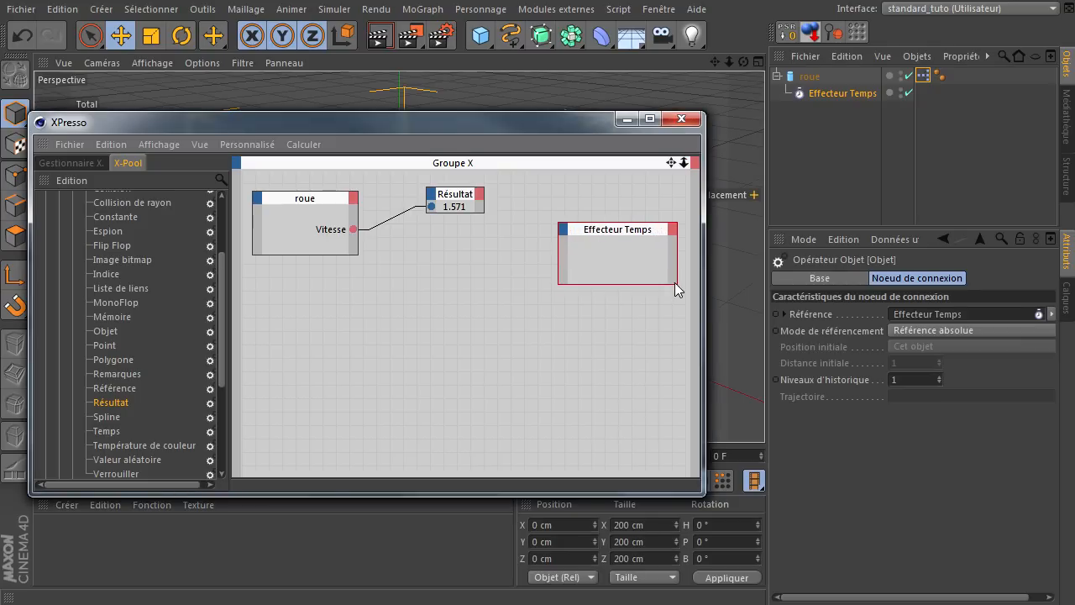
left_click_drag(592, 232, 585, 241)
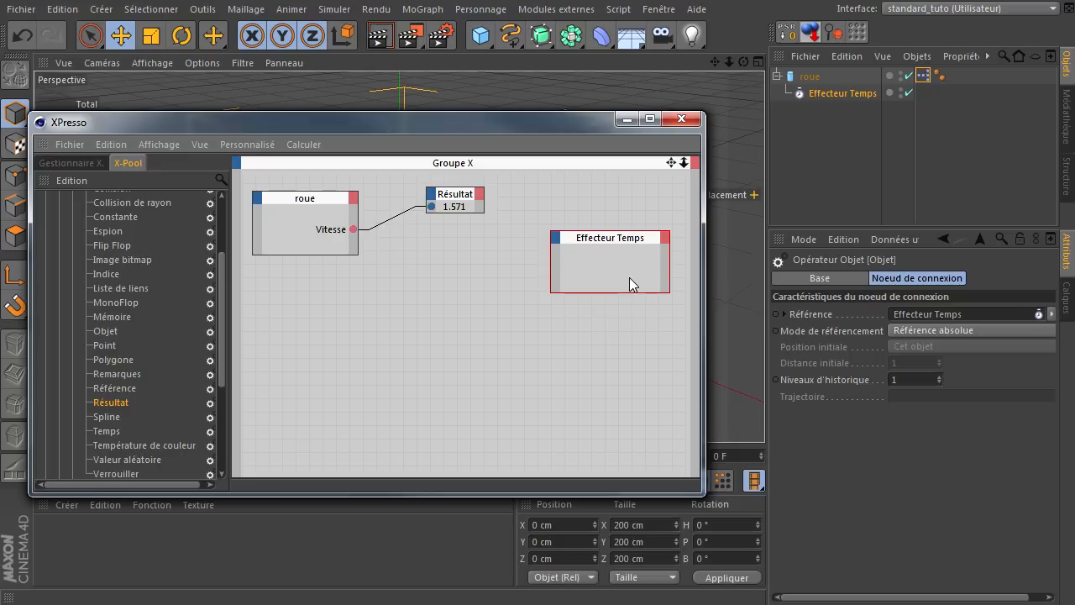
left_click(848, 94)
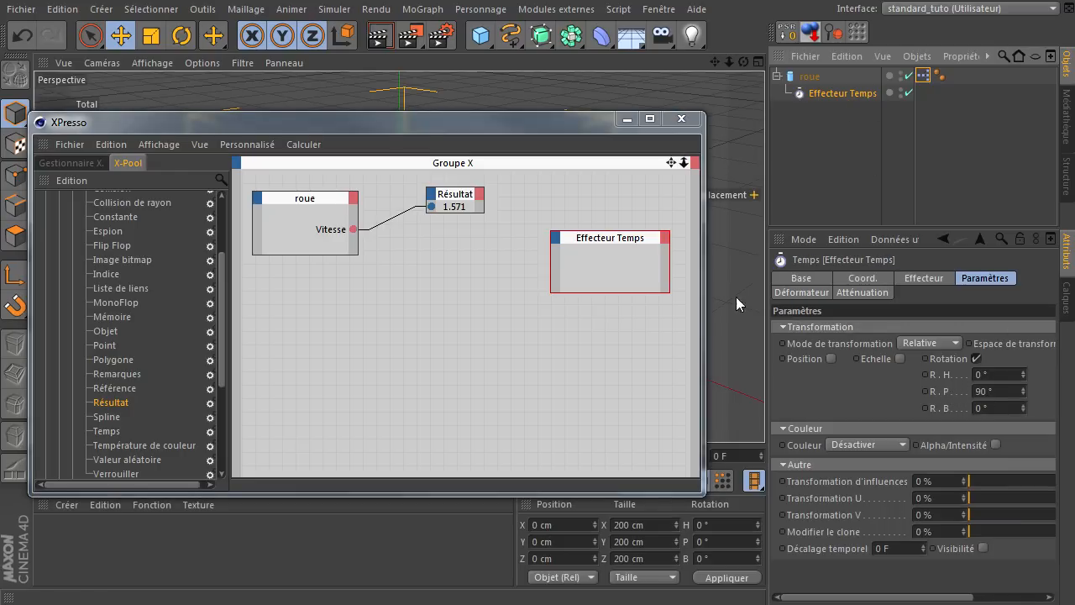
left_click(637, 263)
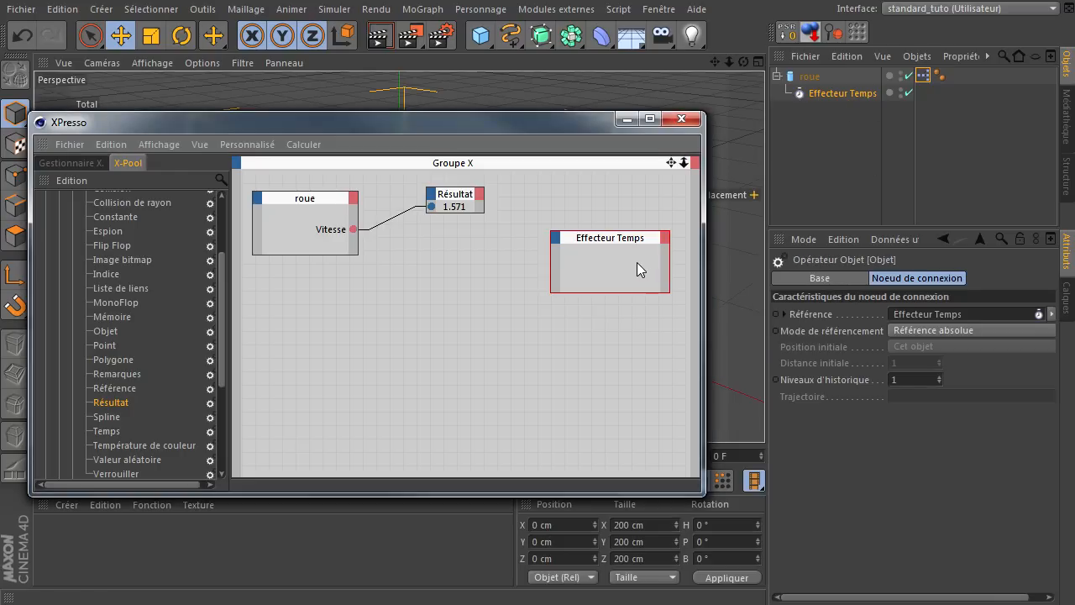
left_click(557, 237)
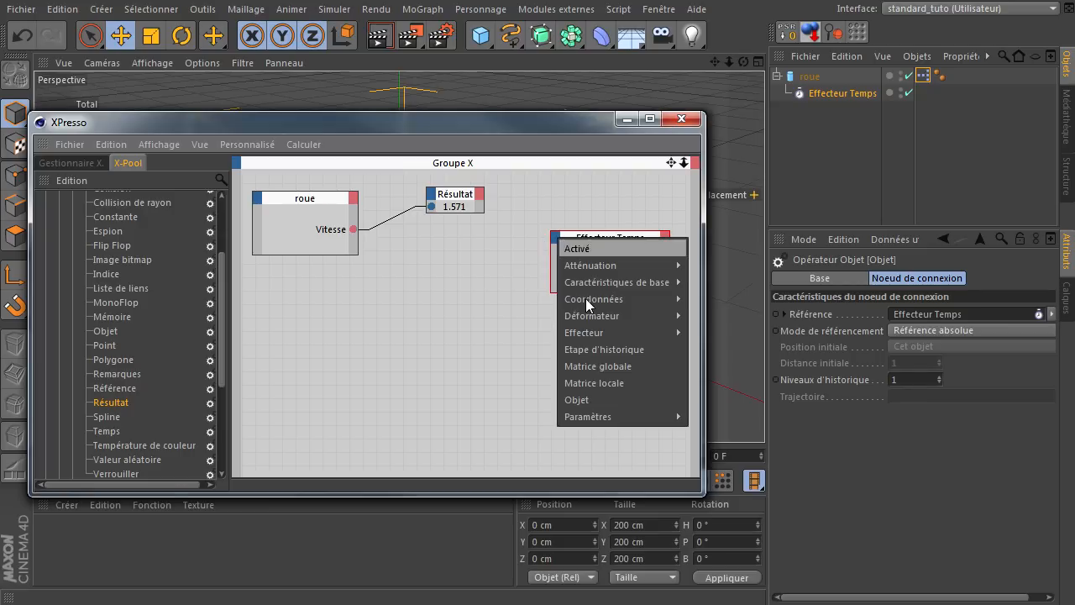
mouse_move(588, 301)
mouse_move(743, 387)
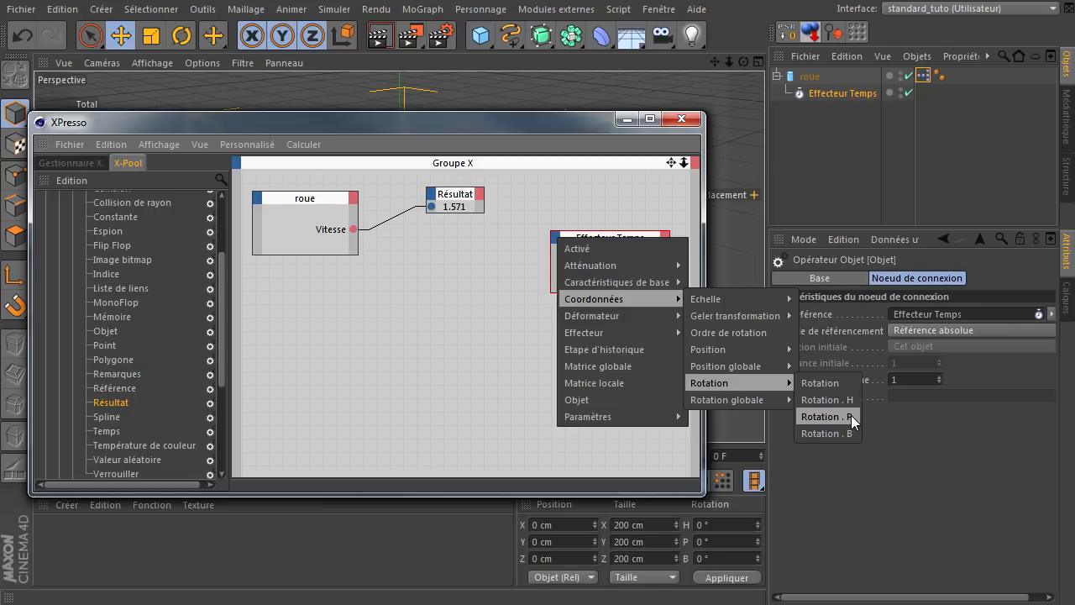
left_click(827, 95)
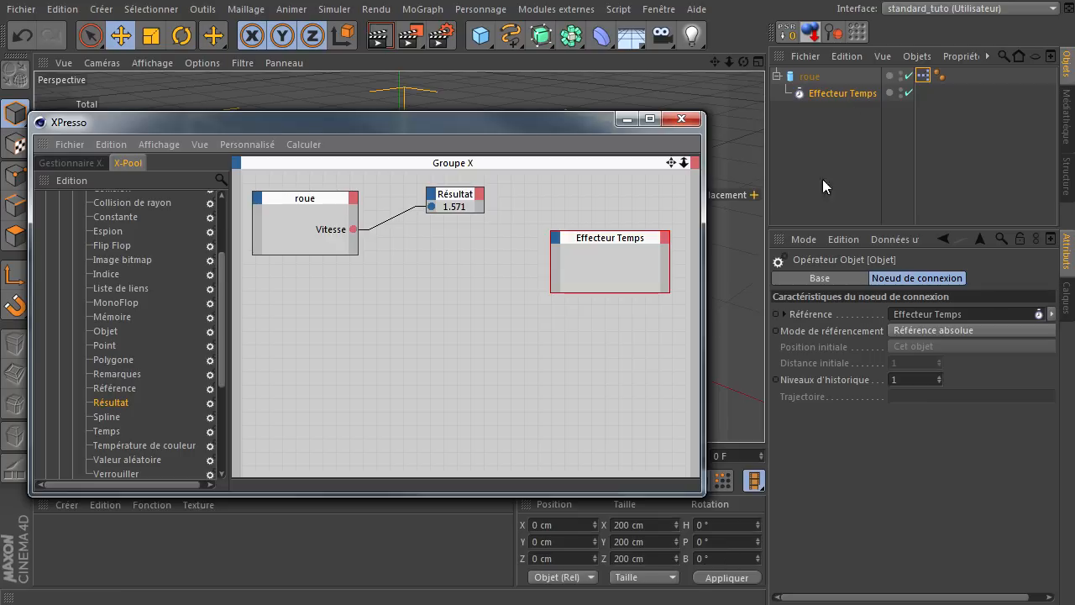
left_click(181, 36)
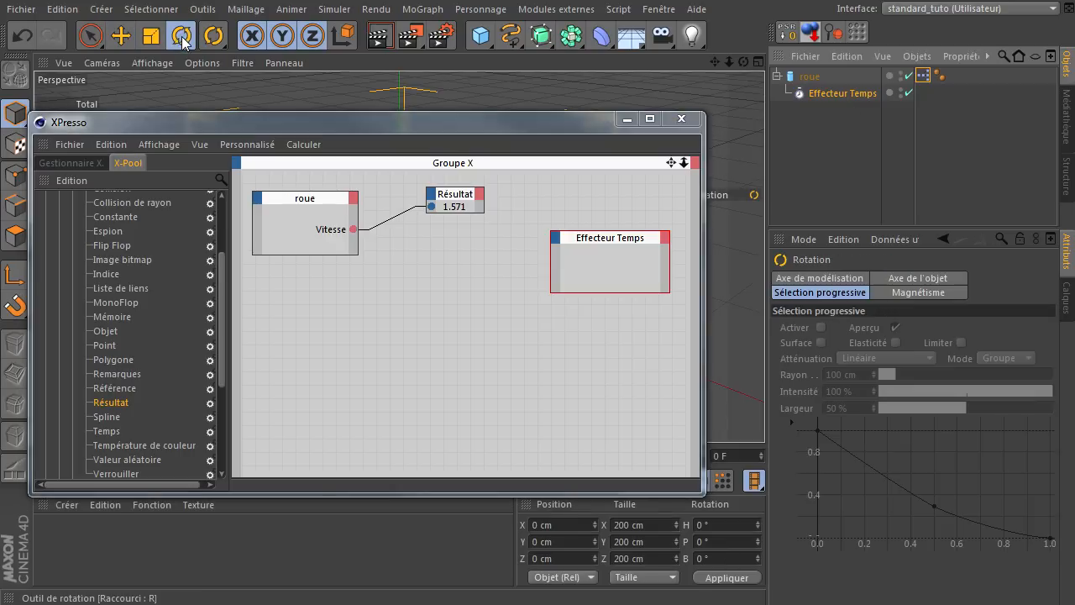
left_click(90, 36)
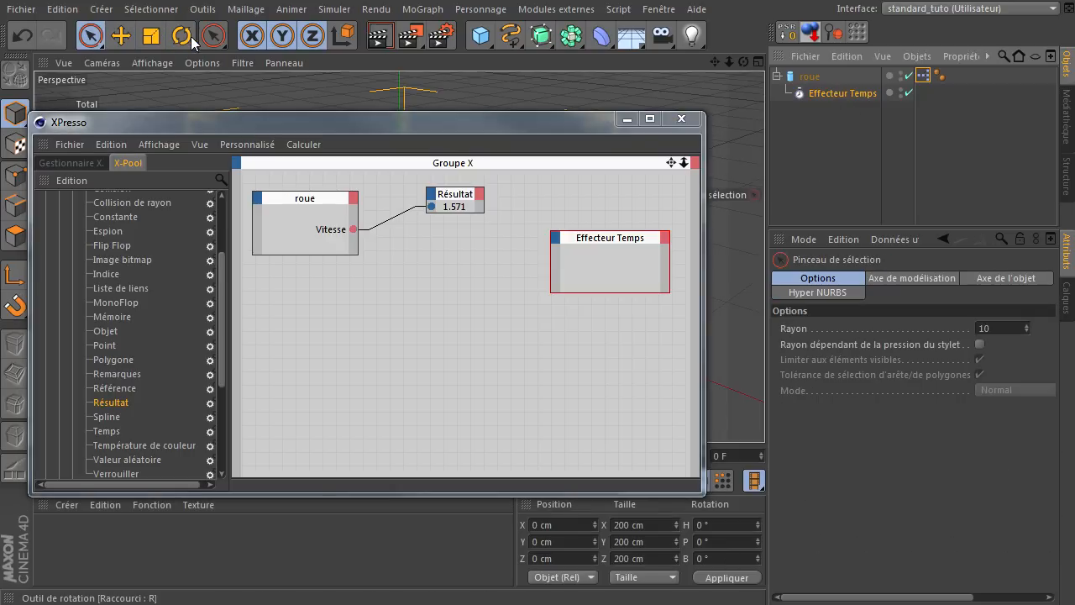
Give the Effecteur Temps node an R . P input port from its transformation parameters
left_click(832, 94)
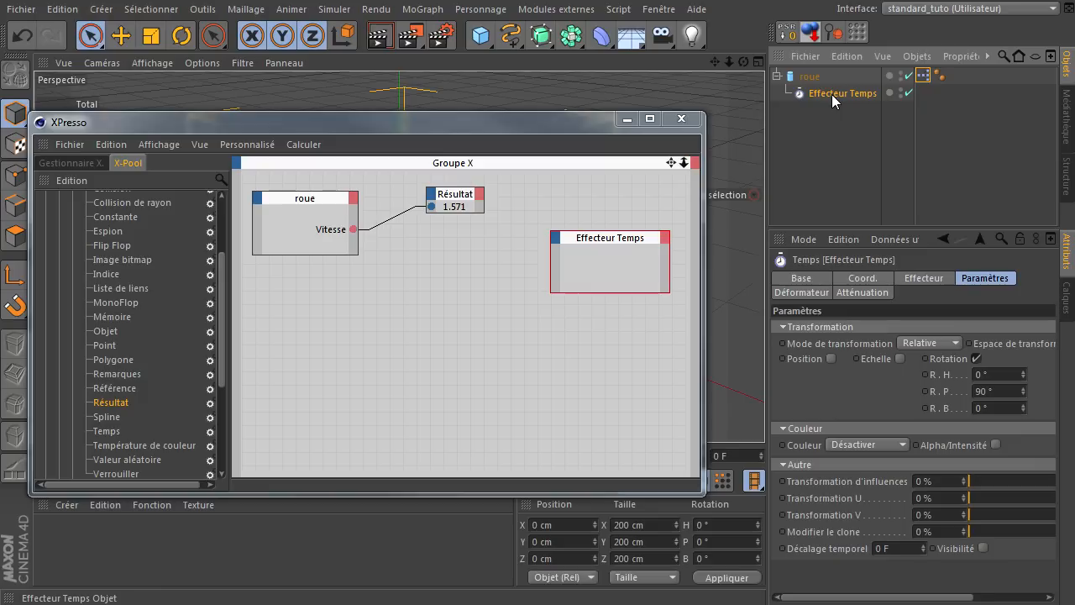
left_click(991, 275)
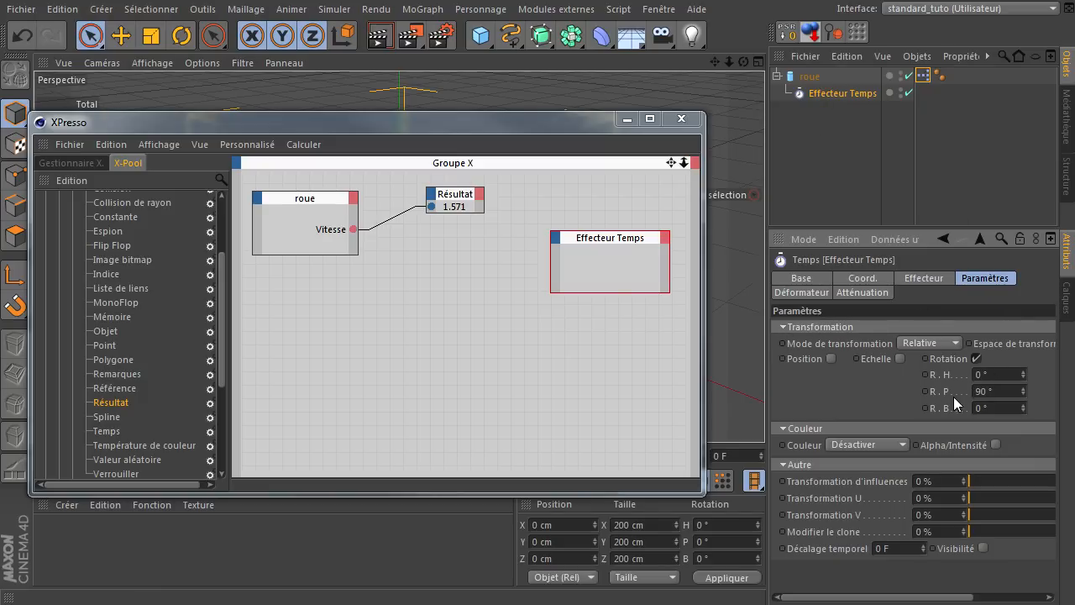
left_click(555, 241)
mouse_move(622, 419)
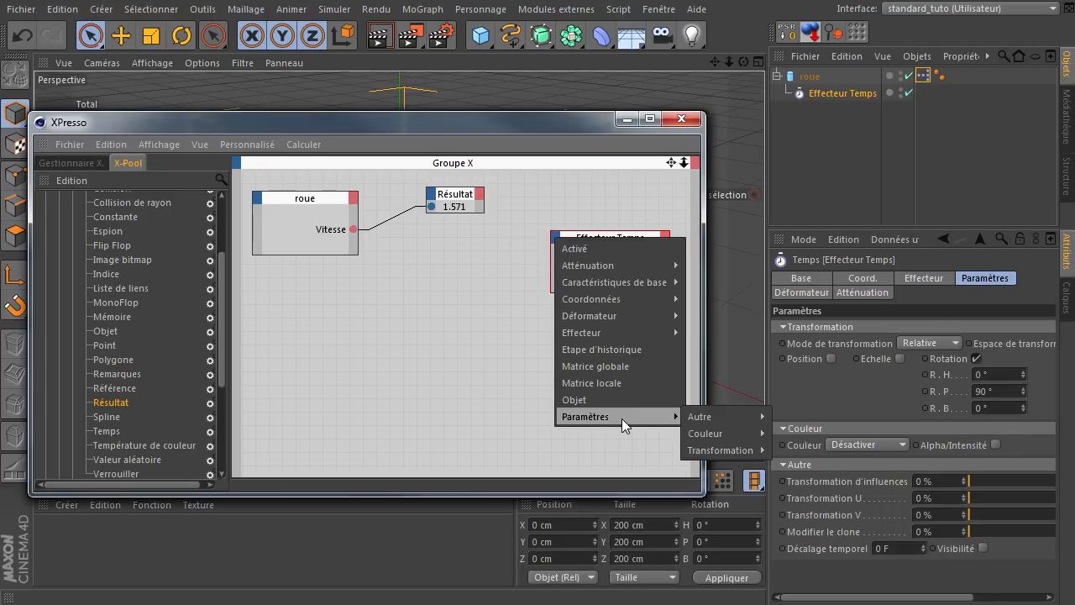
mouse_move(715, 449)
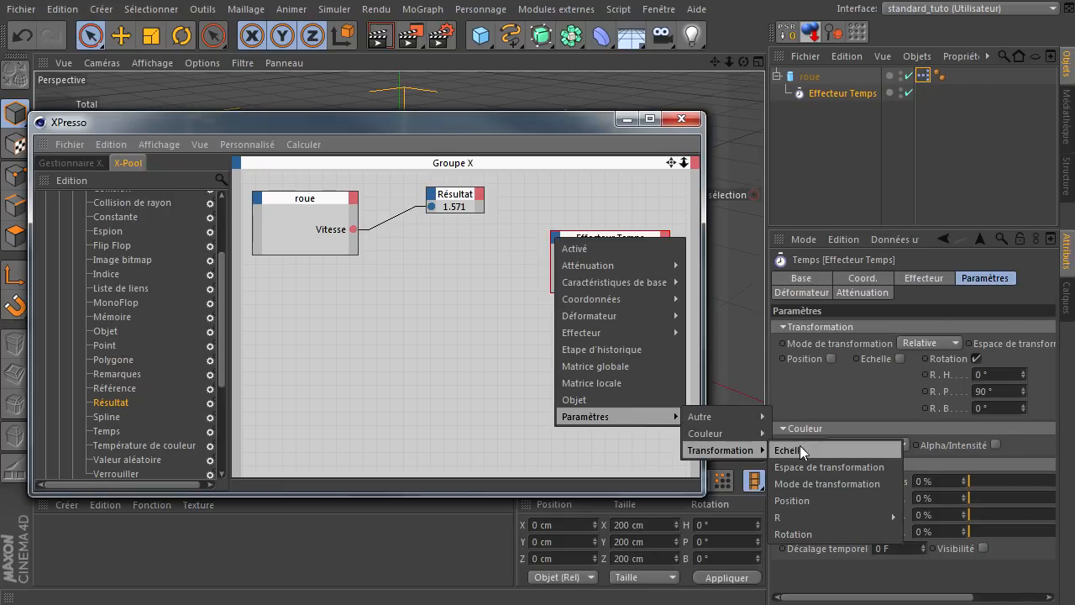
mouse_move(830, 515)
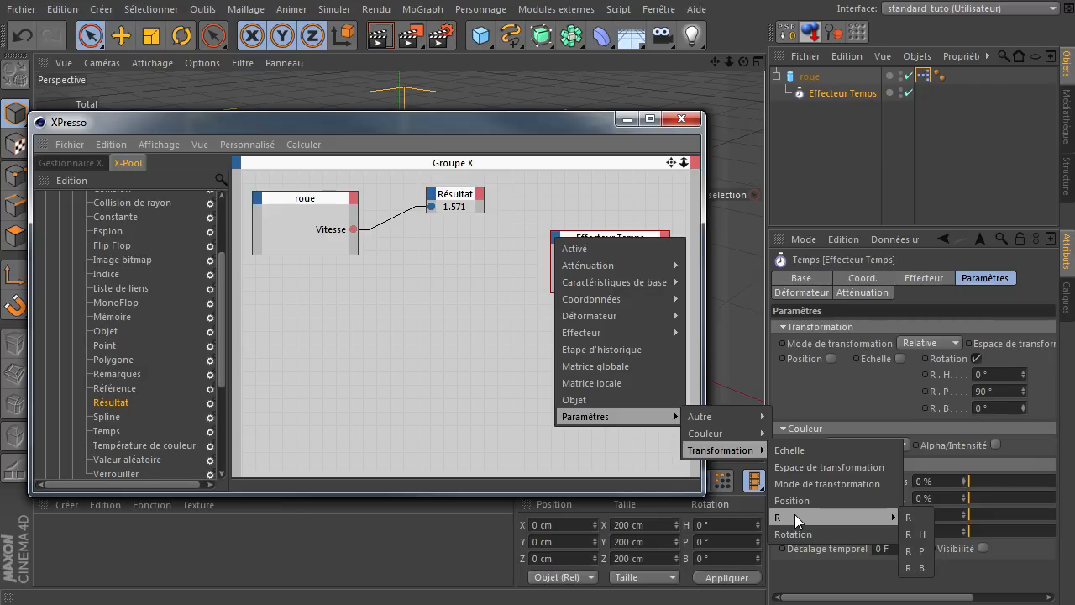
left_click(916, 551)
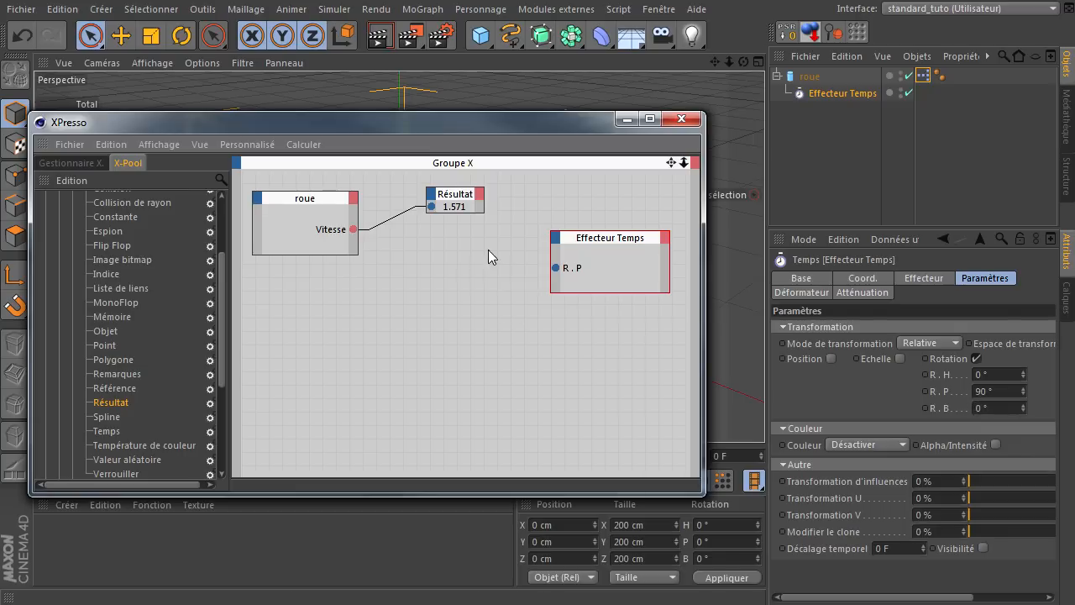
Connect roue's Vitesse output to the Effecteur Temps R . P input and tidy the node layout, with Résultat below the connection
left_click_drag(354, 230, 542, 270)
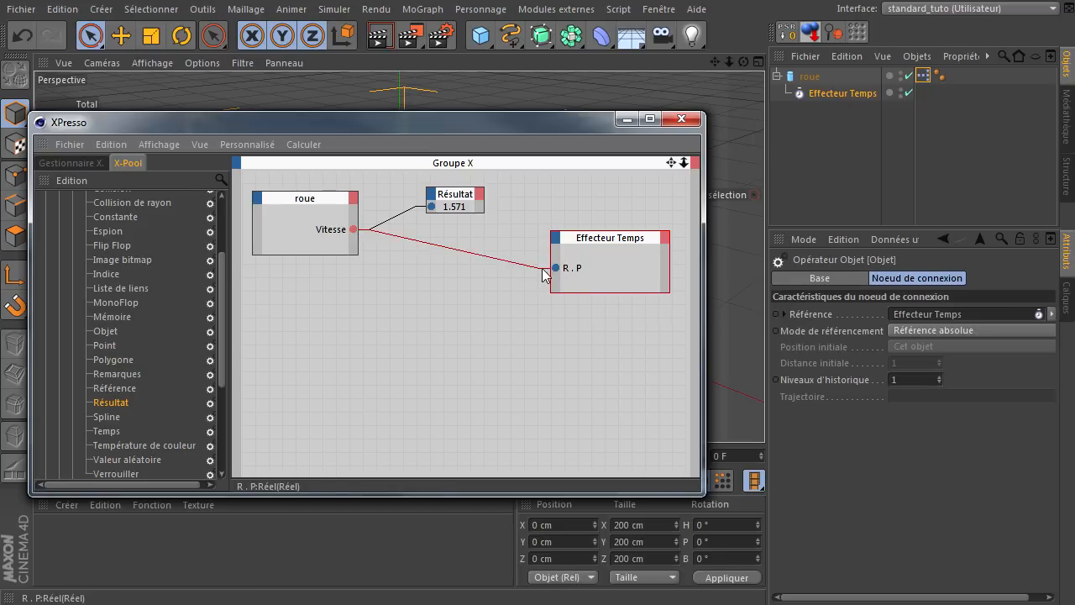
left_click_drag(452, 194, 435, 308)
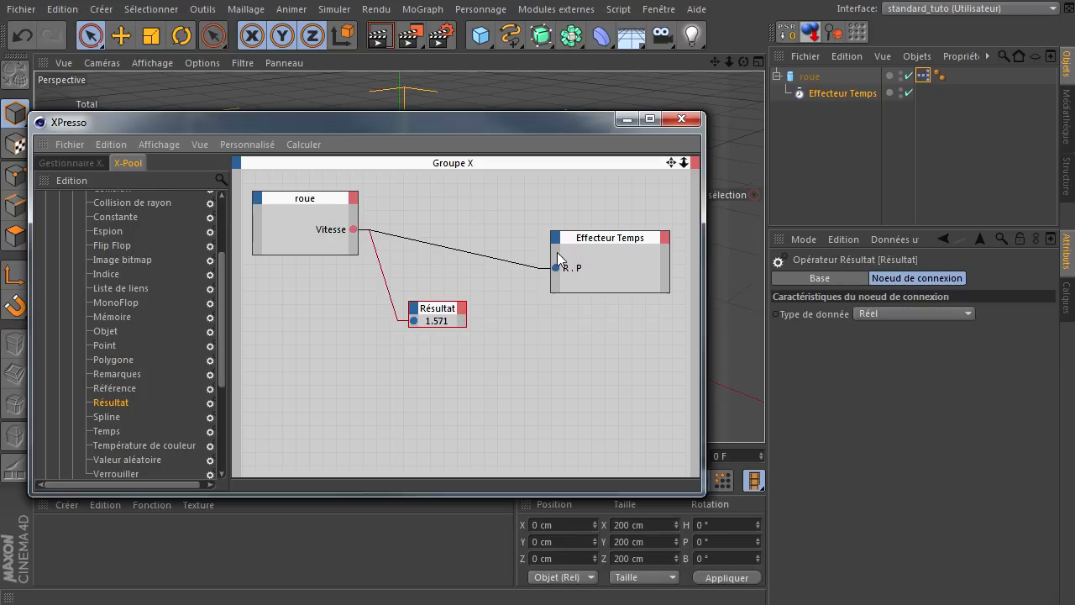
left_click_drag(588, 236, 568, 198)
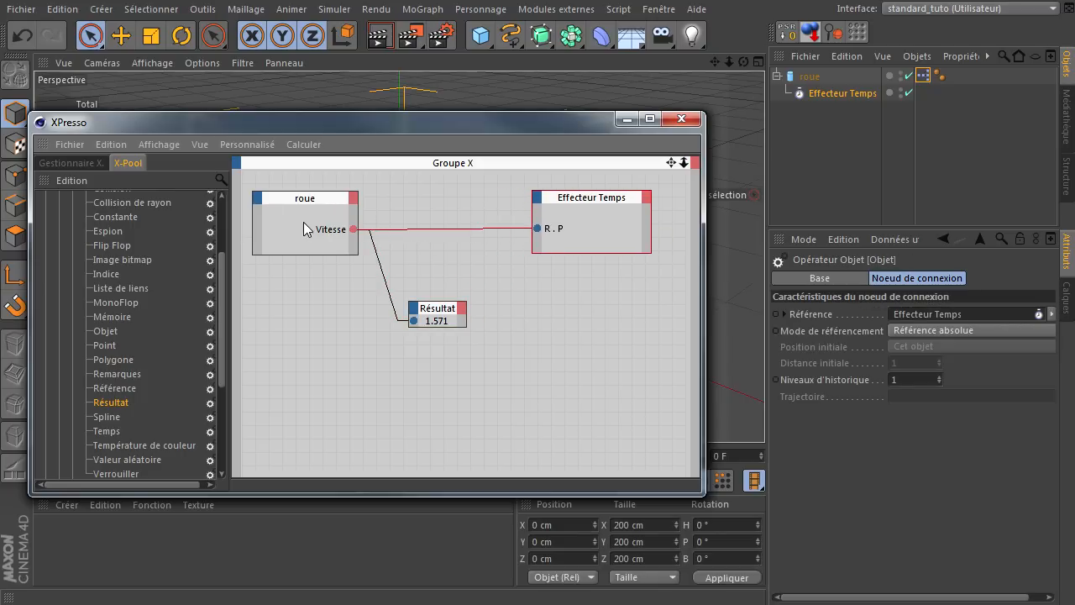
left_click(810, 76)
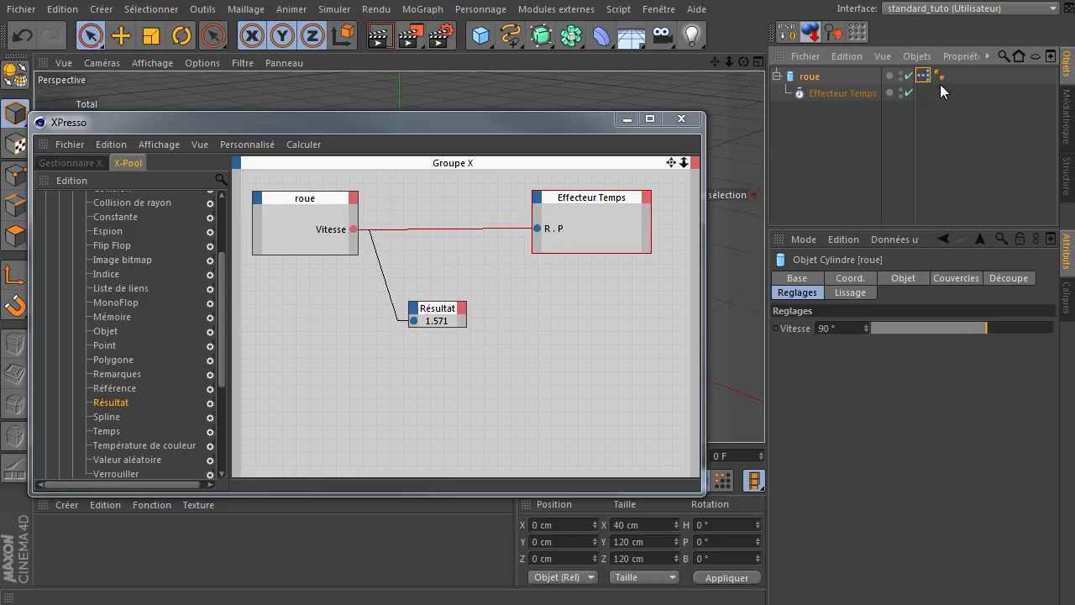
left_click(828, 92)
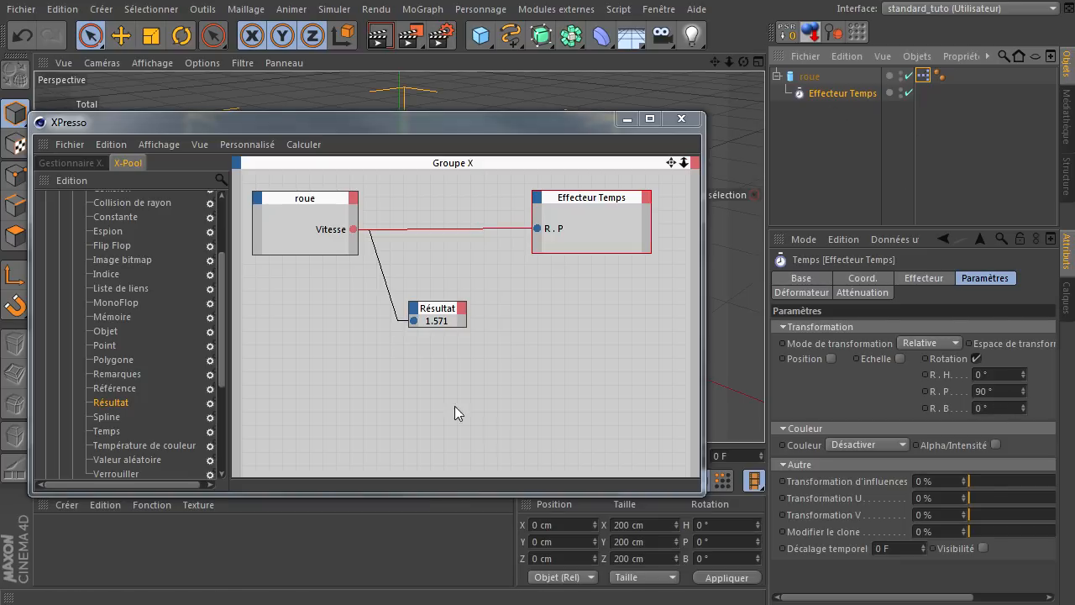
left_click_drag(431, 309, 400, 298)
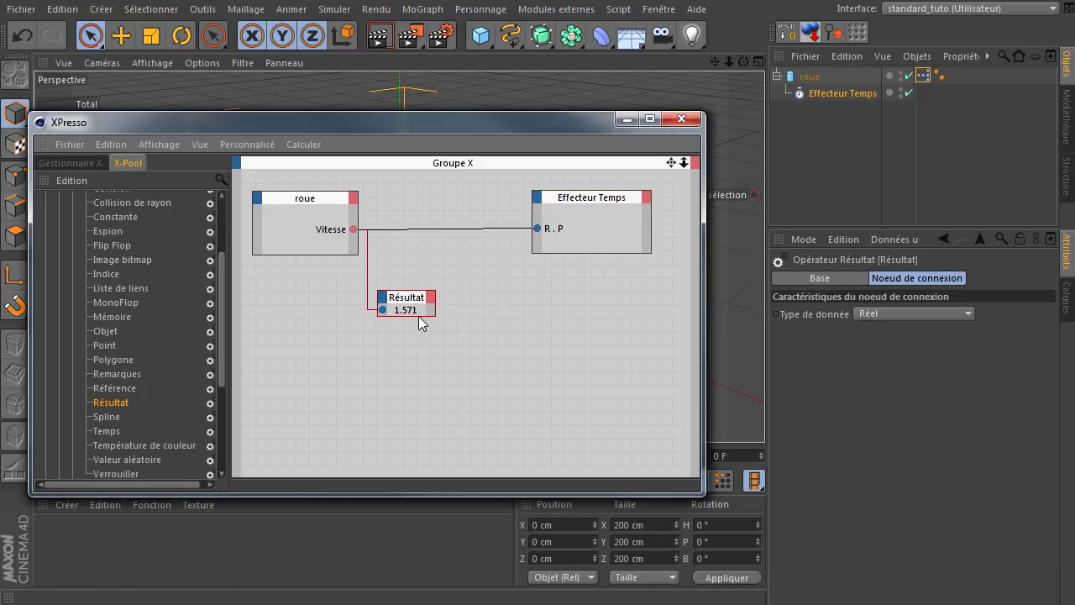
Add a Degrés calculation node below the Résultat node, with its function left on Radians -> Degrés
left_click(811, 78)
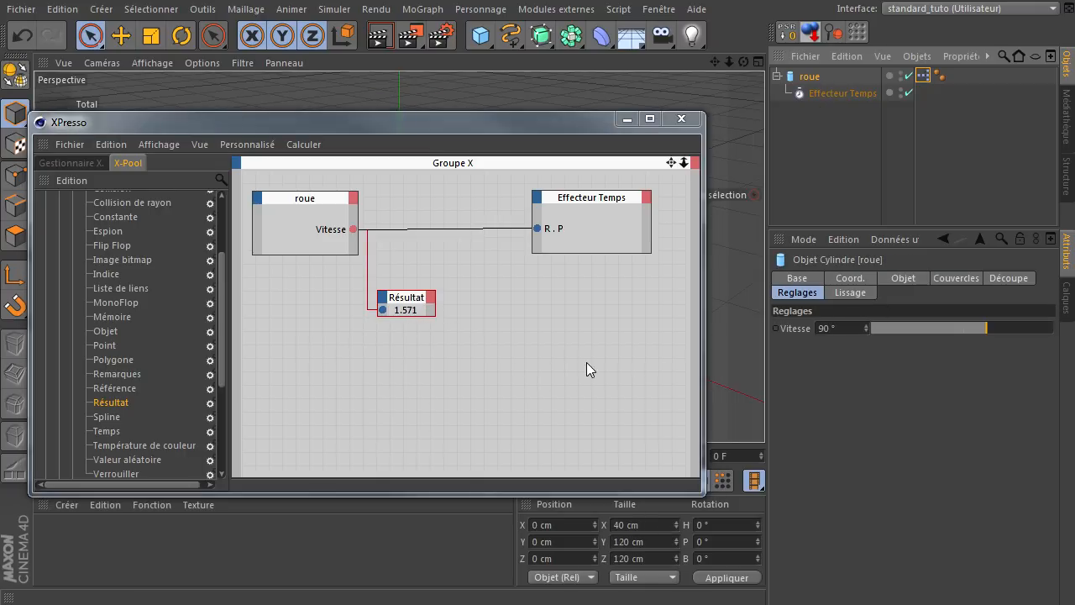
left_click_drag(218, 311, 243, 380)
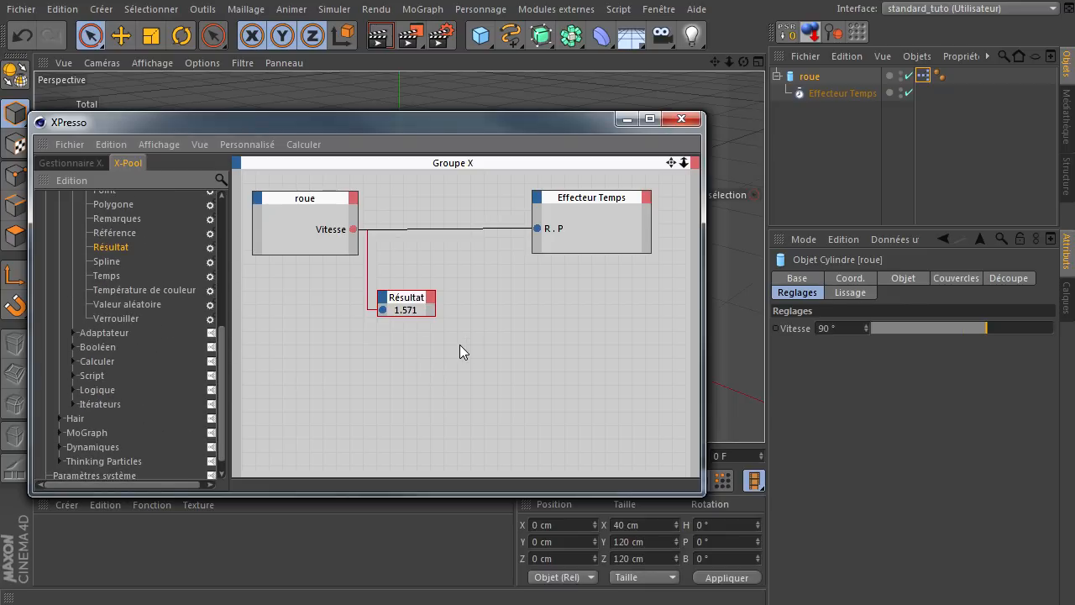
left_click(74, 361)
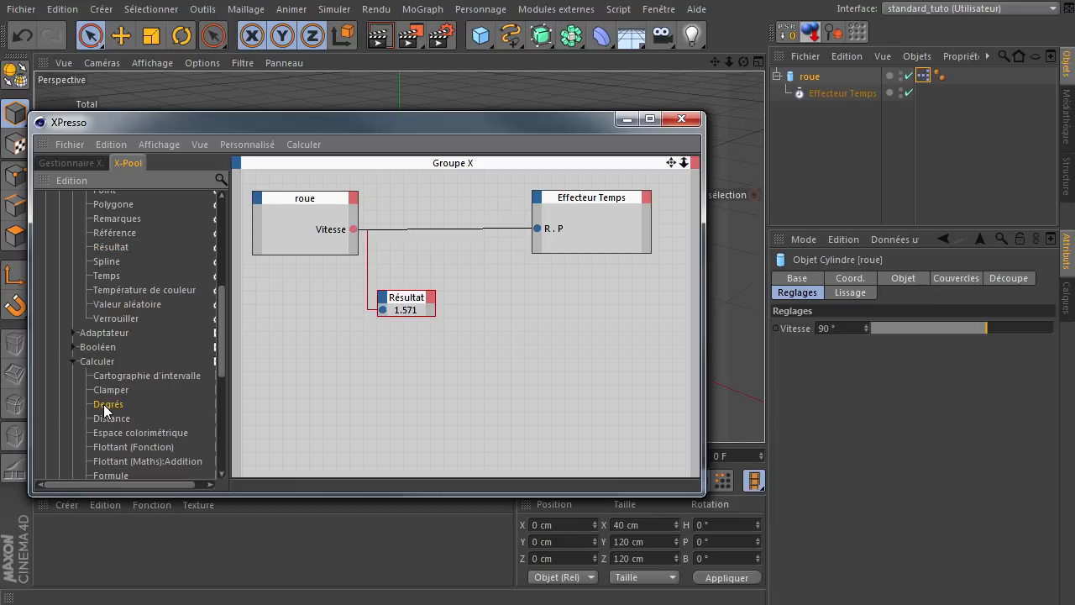
left_click_drag(336, 371, 441, 363)
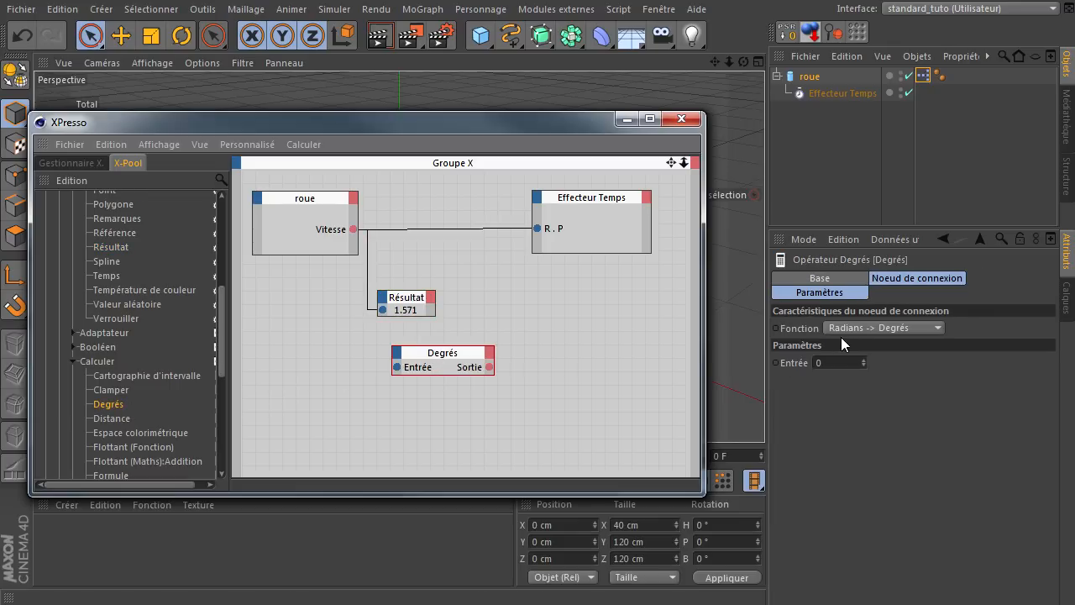
left_click(890, 329)
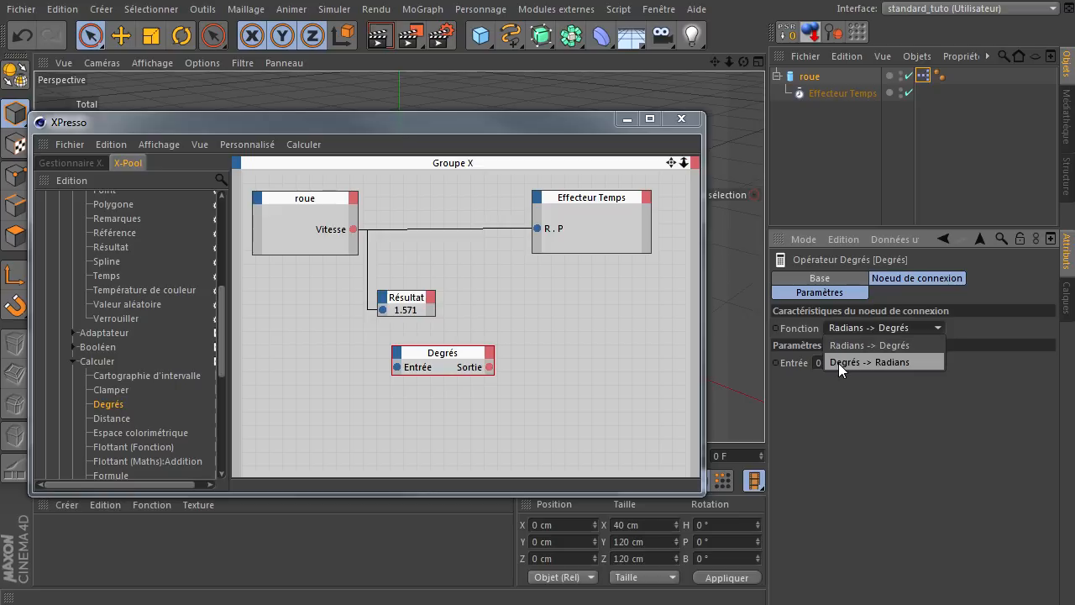
left_click(881, 399)
Feed roue's Vitesse output into the Degrés node and display its converted output in a second Résultat node beside it
left_click_drag(354, 229, 396, 366)
left_click_drag(399, 298, 604, 342)
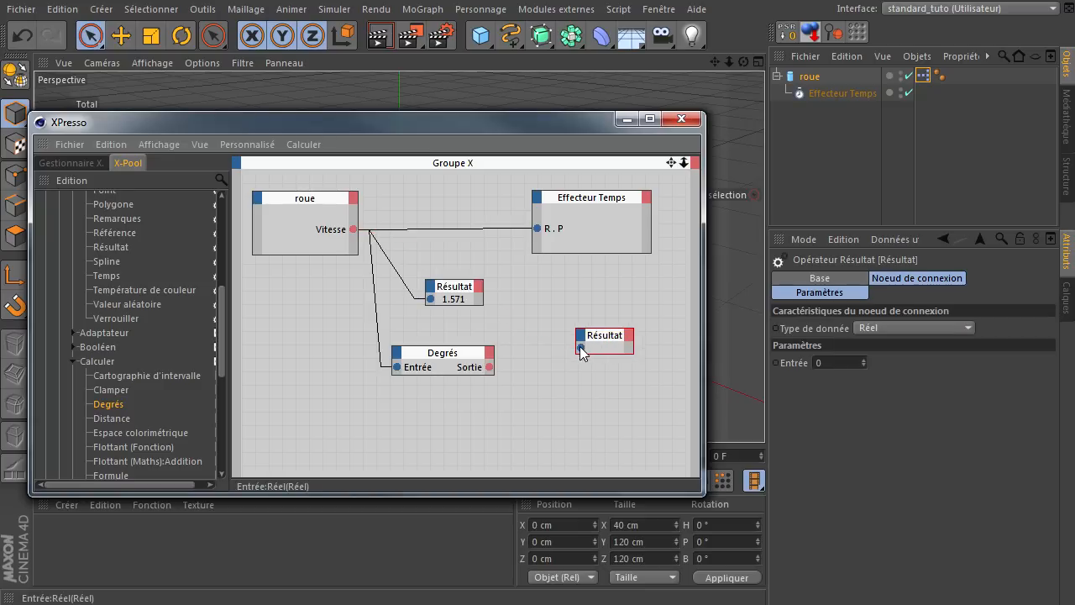
left_click_drag(491, 374, 489, 367)
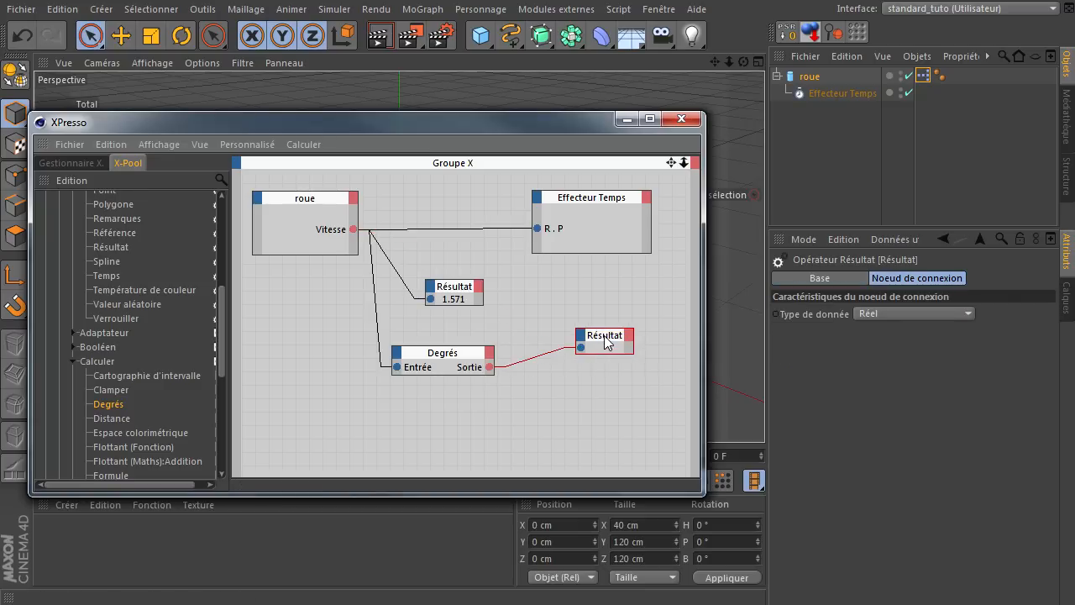
left_click_drag(607, 339, 580, 353)
left_click_drag(499, 126, 502, 75)
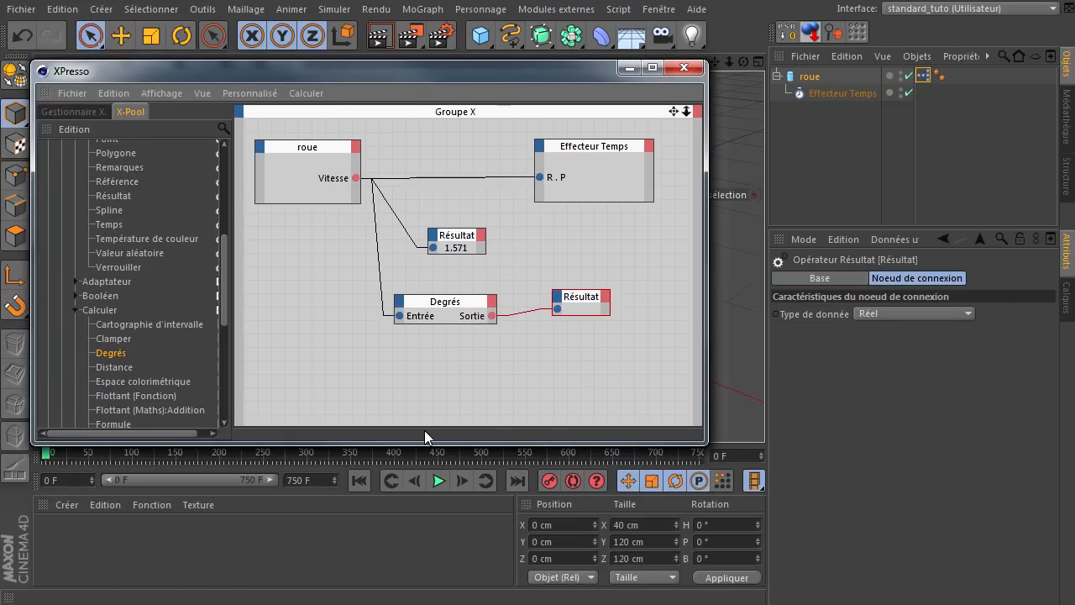
left_click(361, 479)
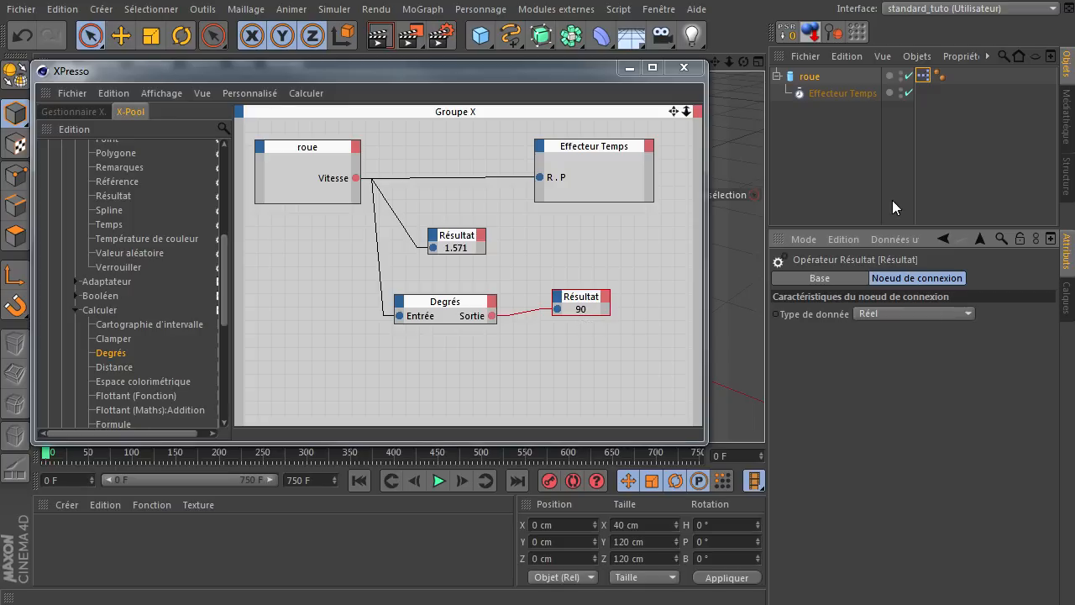
Delete the Degrés node and both Résultat nodes from the XPresso graph
left_click(840, 80)
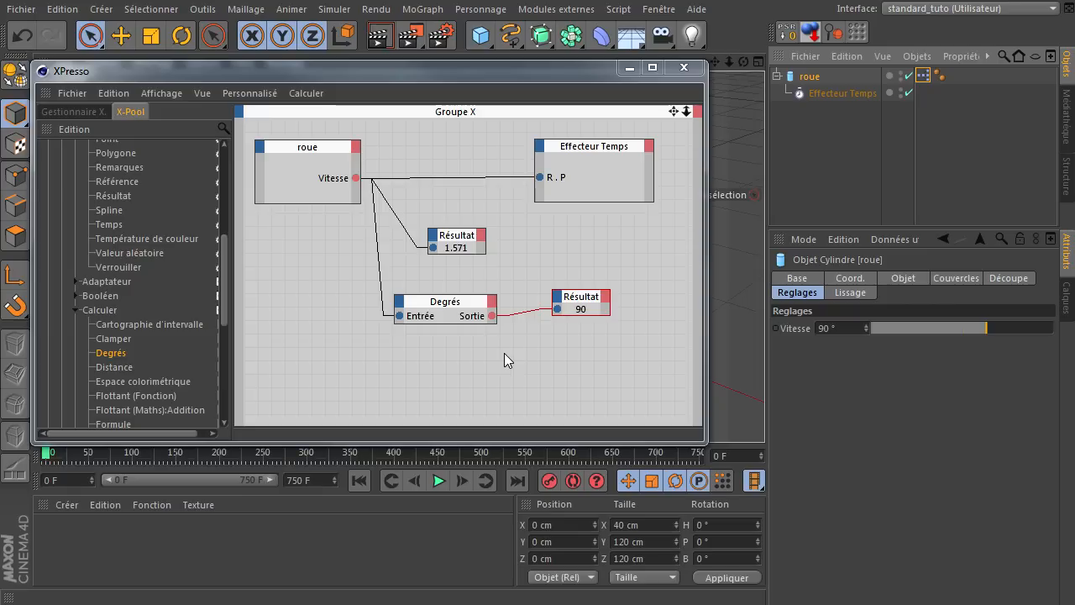
left_click(418, 320)
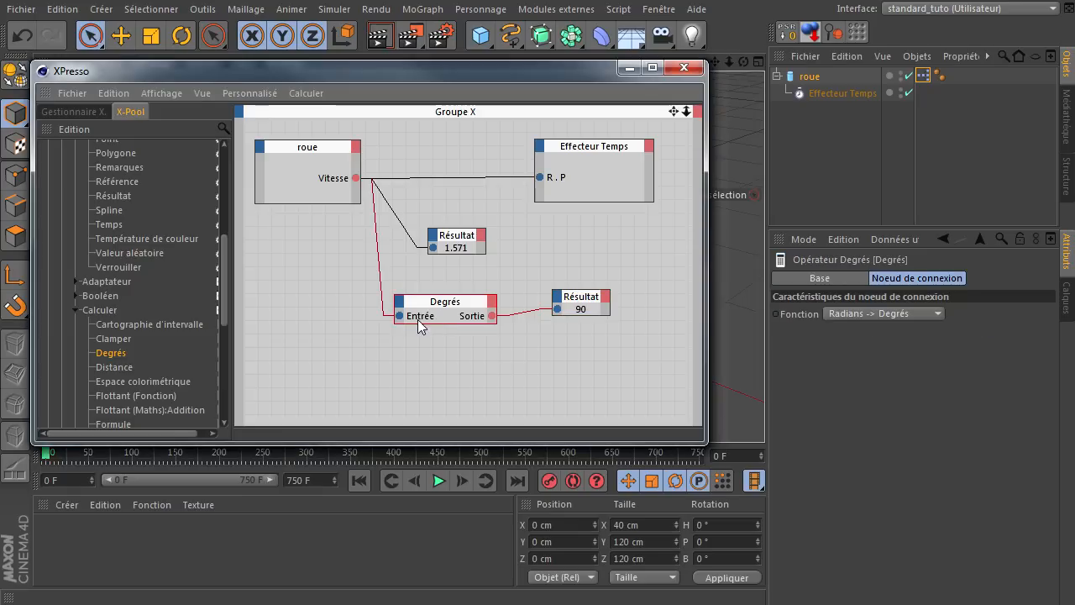
left_click(379, 275)
left_click(401, 220)
left_click_drag(367, 221, 630, 386)
key("Delete")
Collapse the roue and Effecteur Temps nodes to compact size, place them side by side and close the XPresso editor
left_click_drag(599, 151, 451, 159)
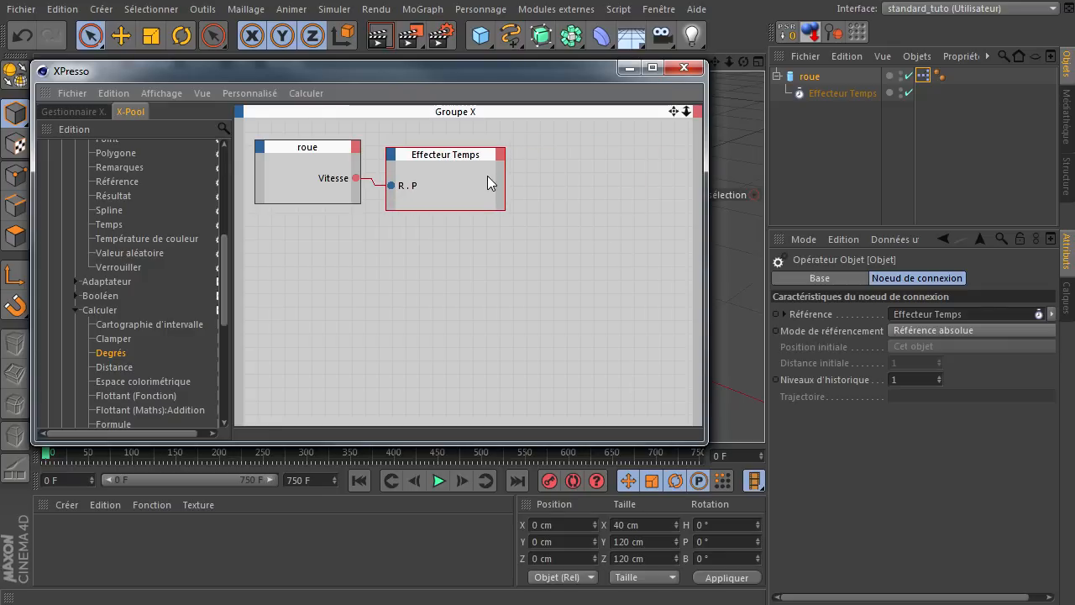
double_click(467, 156)
double_click(328, 148)
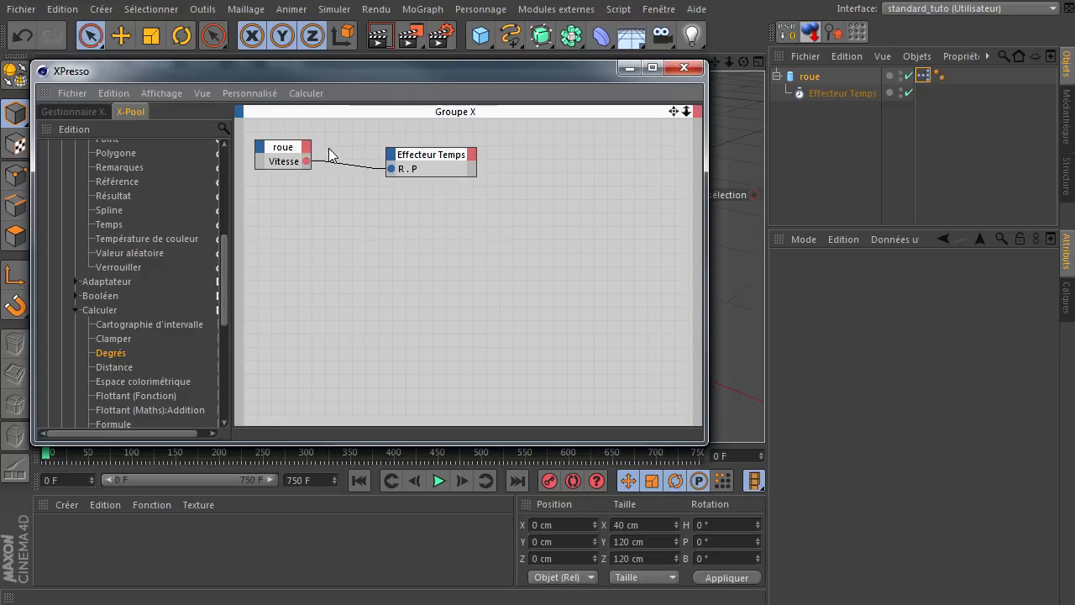
left_click_drag(426, 159, 365, 171)
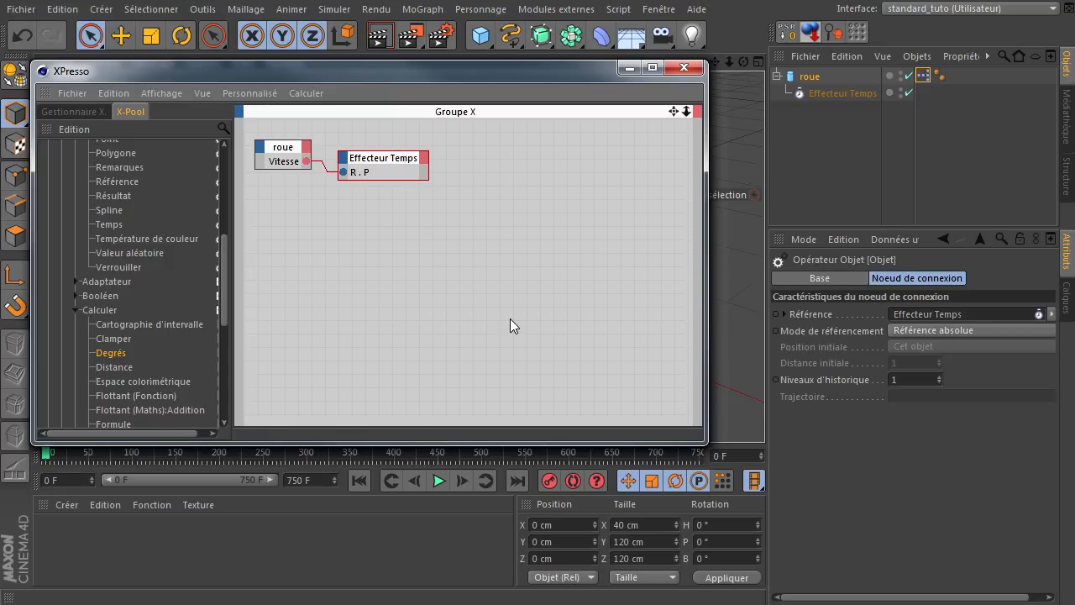
left_click(682, 69)
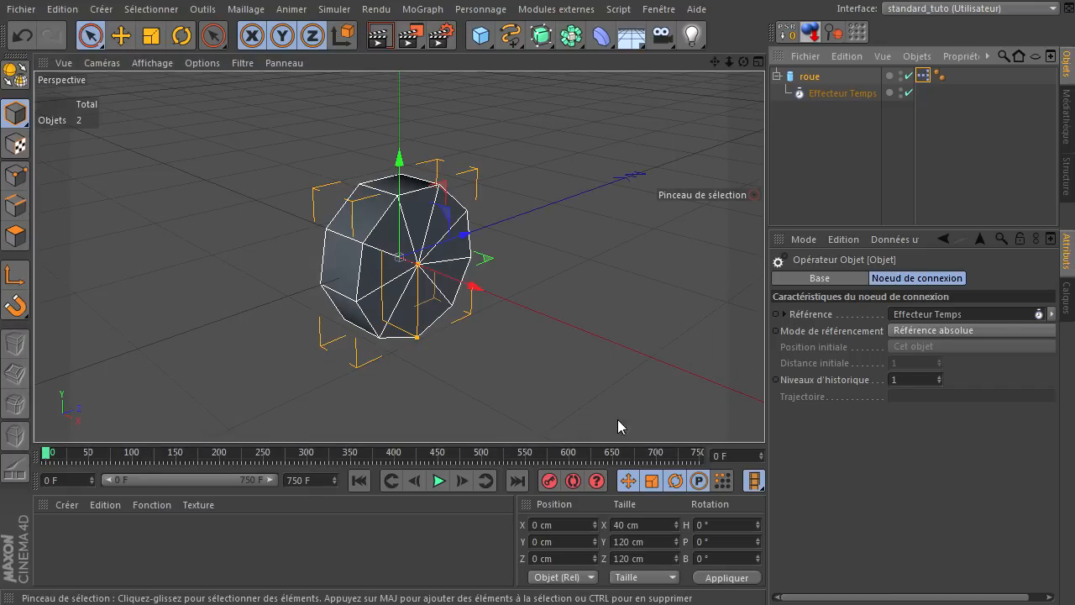
Test the wheel's rotation during playback by varying roue's Vitesse and setting it to 0°, and rewind to the first frame
left_click(438, 481)
left_click(802, 78)
left_click_drag(957, 327, 981, 339)
double_click(843, 328)
type("0")
key("Return")
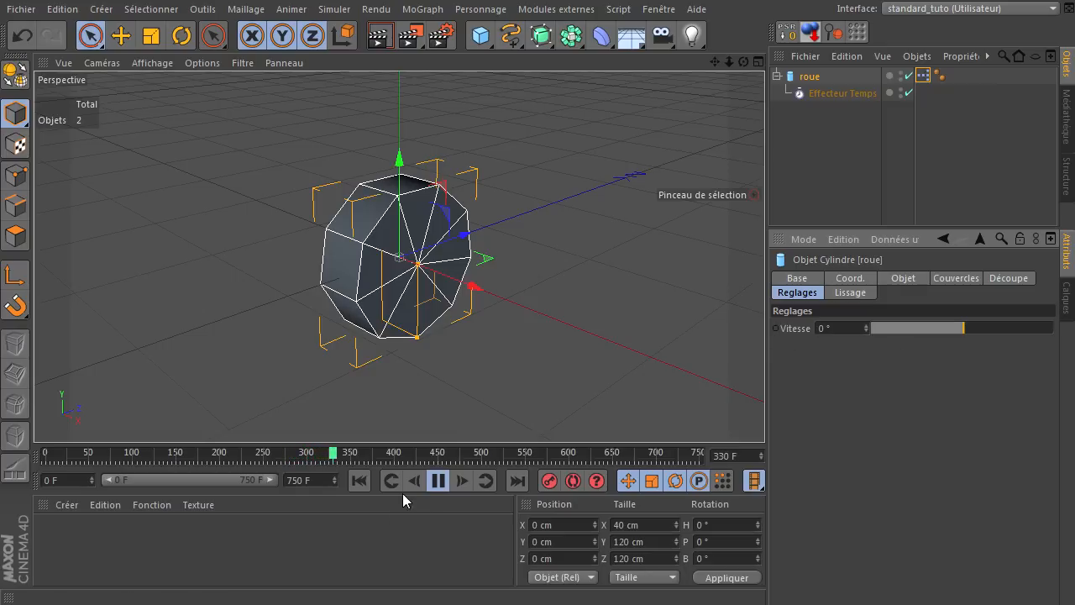
left_click(439, 481)
left_click(358, 481)
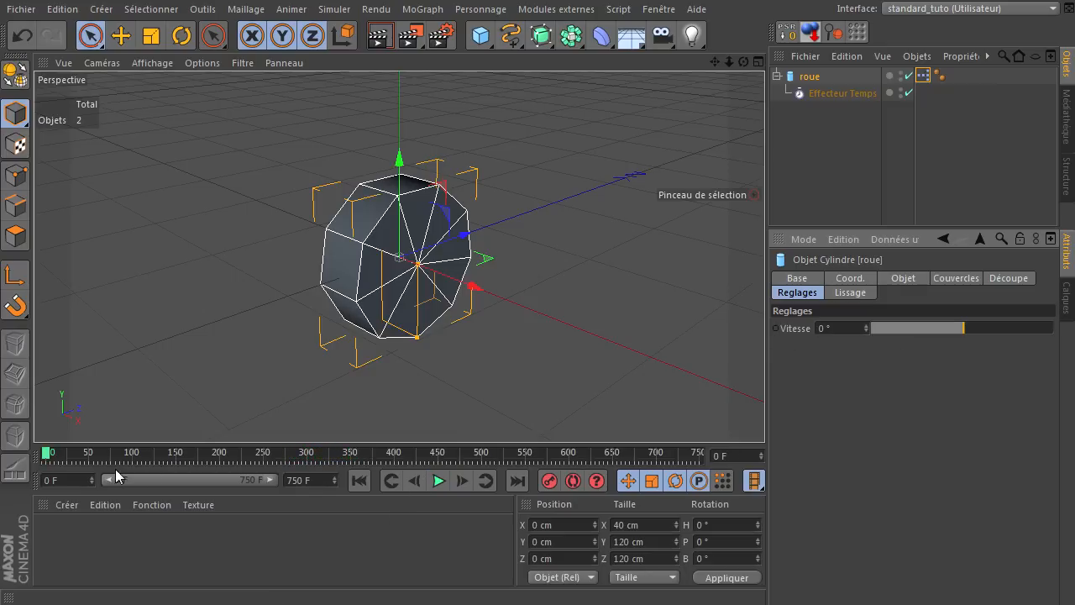
Keyframe roue's Vitesse at -360° on frame 0, 0° on frame 350 and 360° on frame 750
left_click(887, 327)
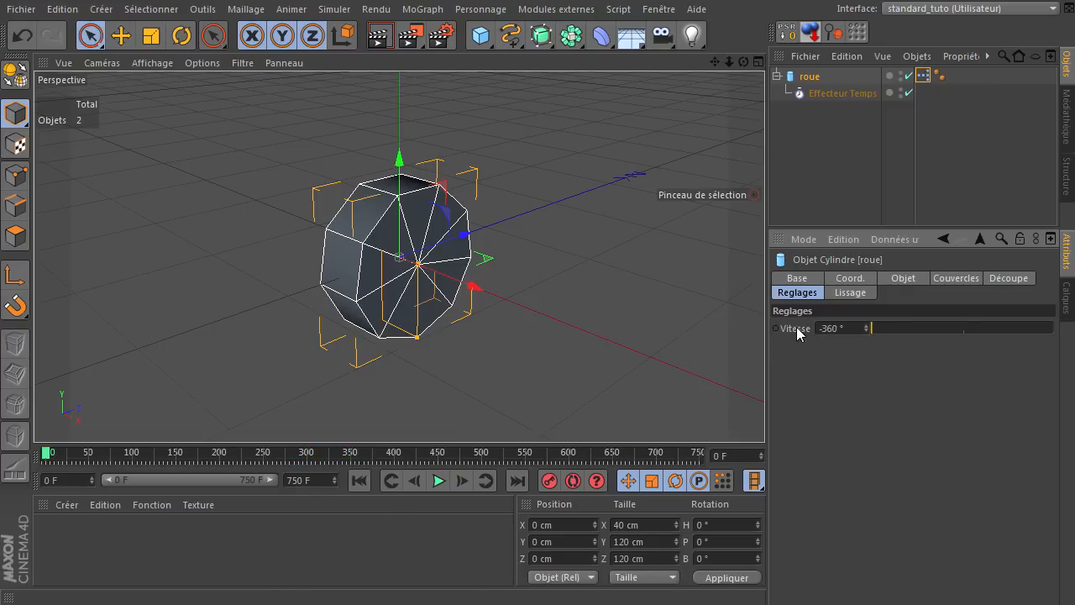
left_click(776, 329)
left_click(347, 457)
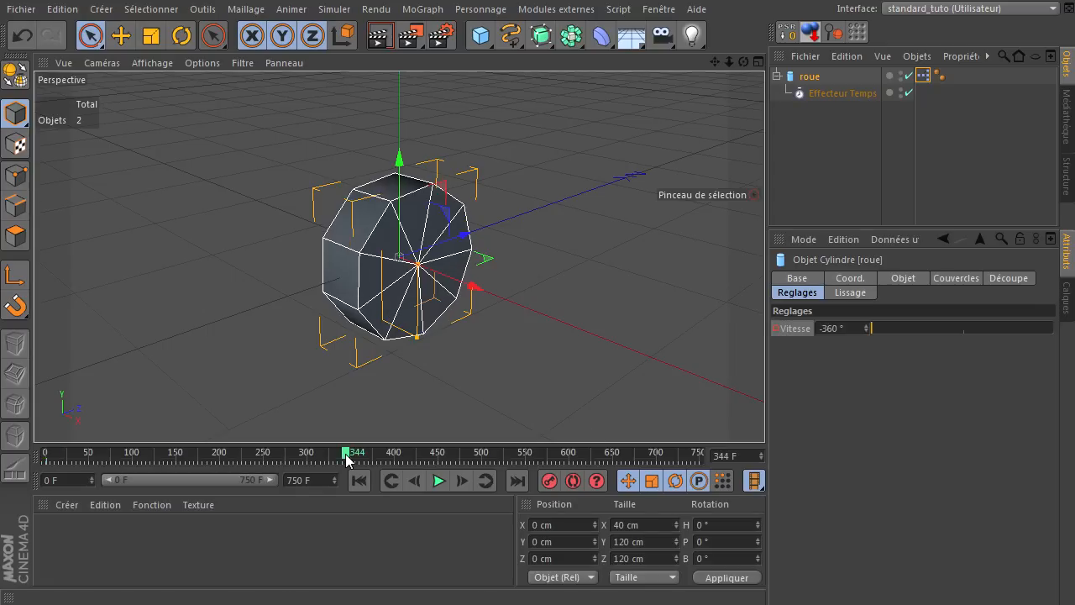
left_click_drag(347, 457, 351, 457)
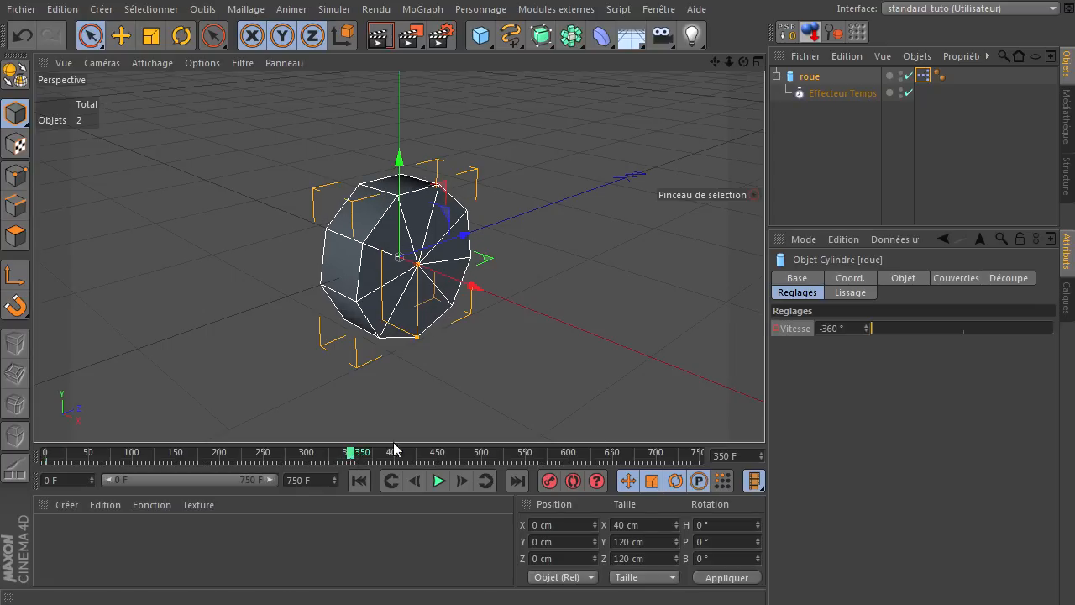
left_click(842, 326)
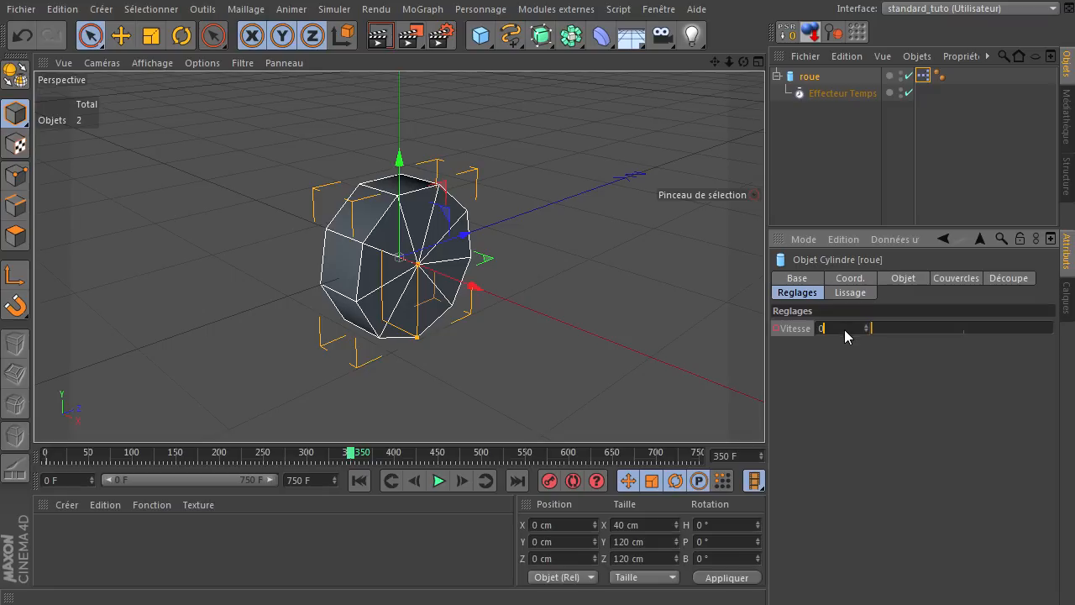
type("0")
key("Return")
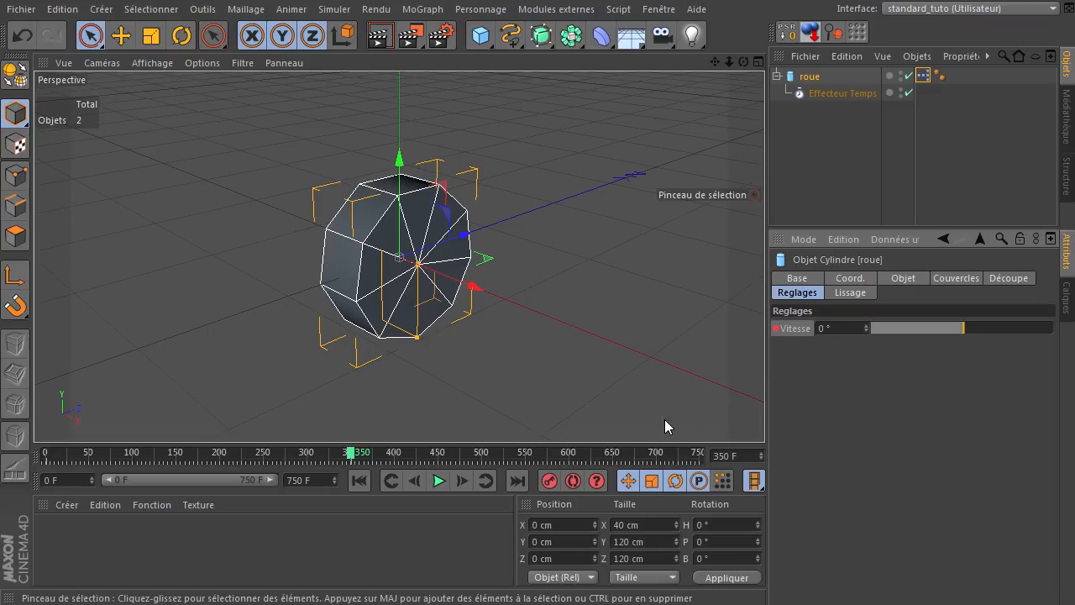
left_click_drag(667, 453, 738, 453)
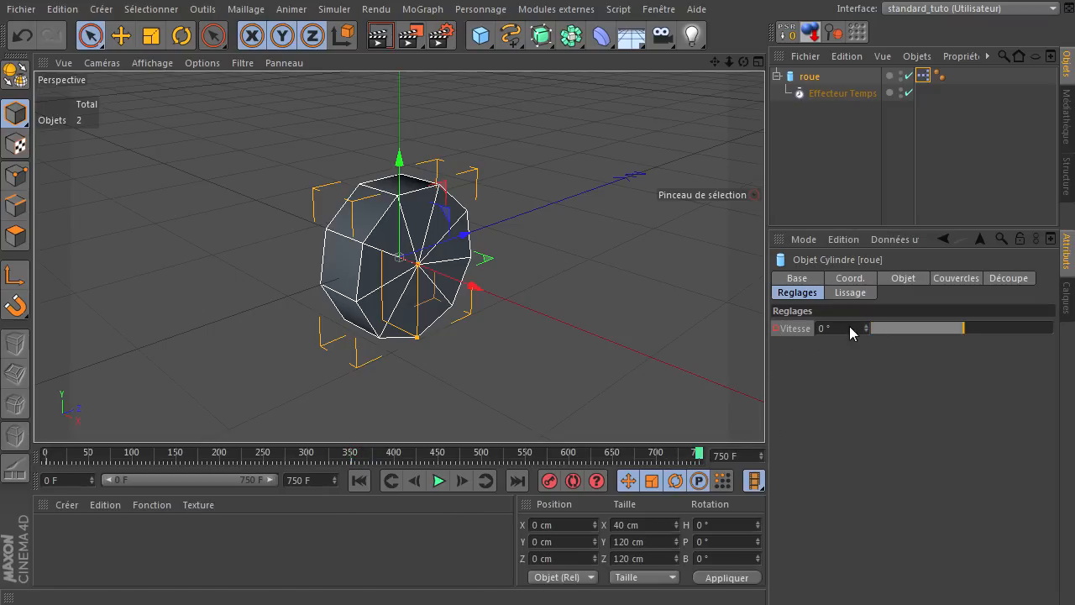
left_click_drag(976, 329, 1052, 328)
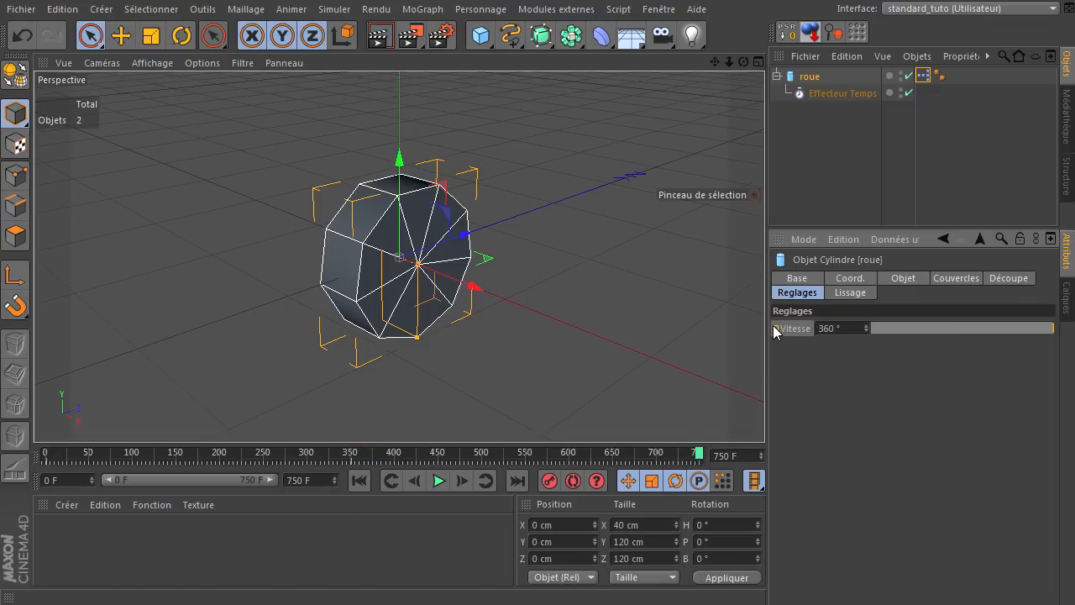
Play the keyframed wheel animation from the start, stop it and rewind to frame 0
left_click(358, 480)
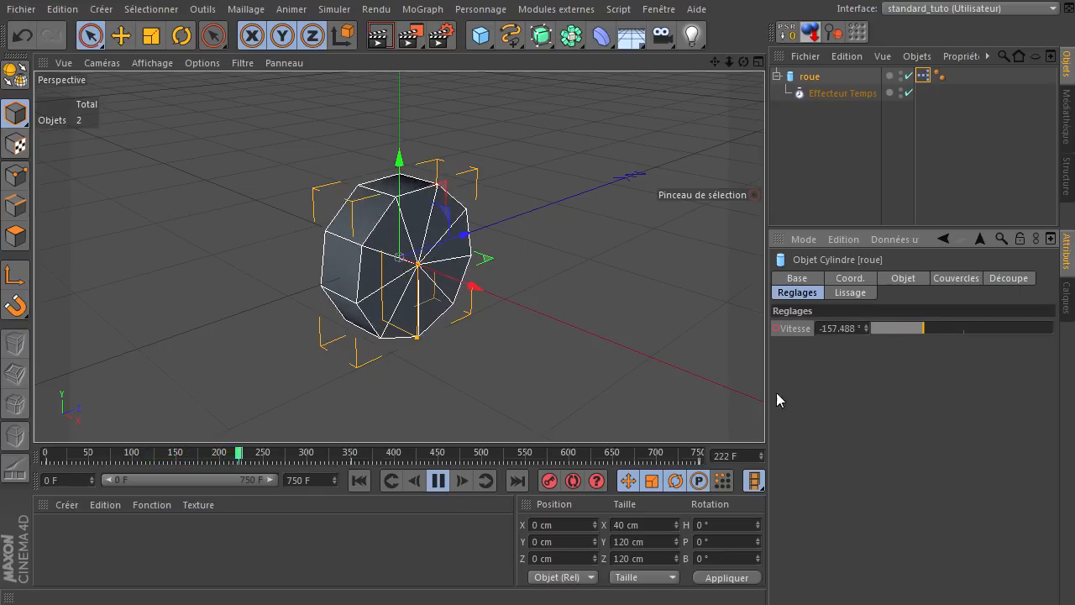
left_click(438, 480)
left_click(358, 480)
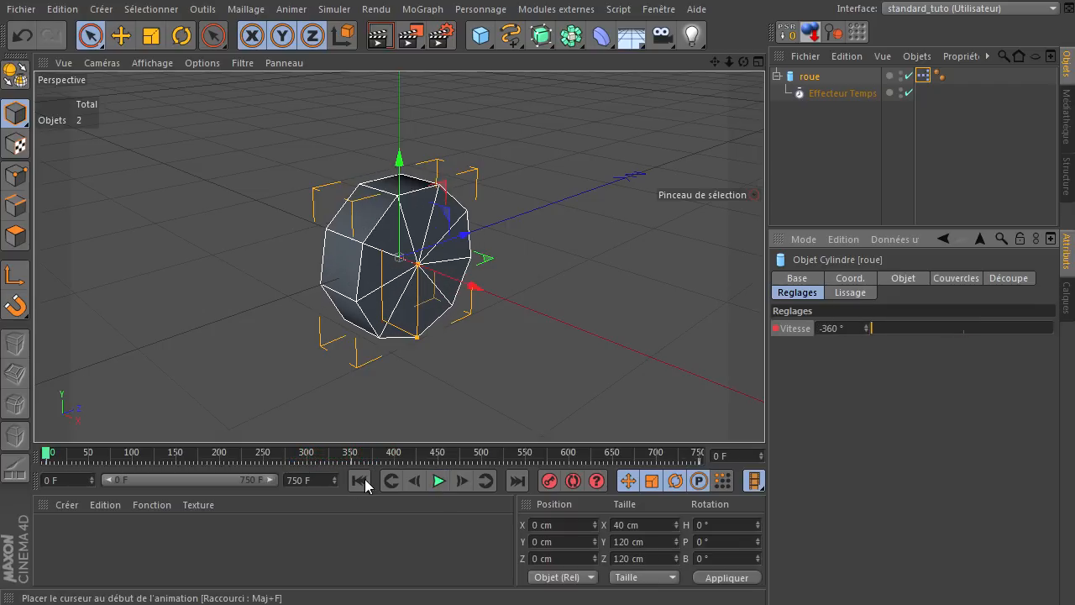
Remove the keyframe animation from roue's Vitesse parameter and reset it to 0°
right_click(789, 334)
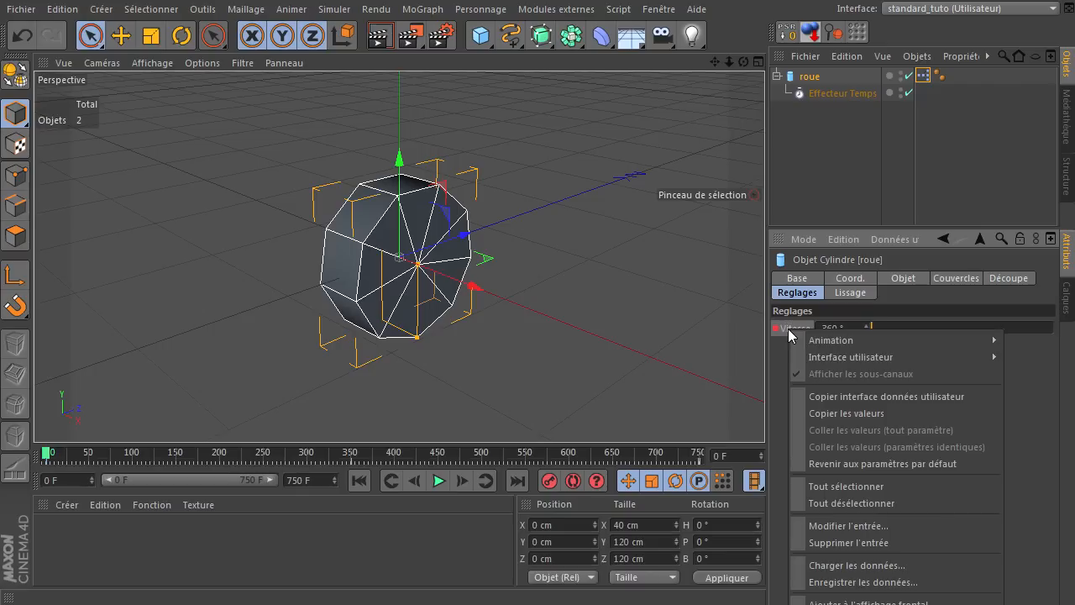
mouse_move(845, 340)
left_click(1032, 463)
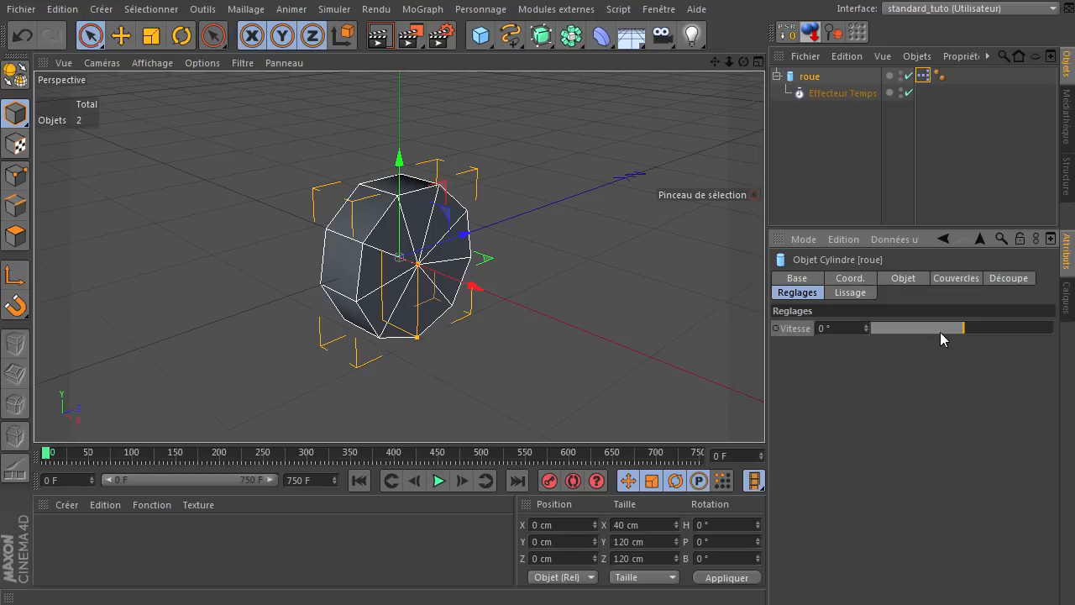
Set roue's Vitesse to 168° and check how the Effecteur Temps R . P parameter follows it
left_click(850, 94)
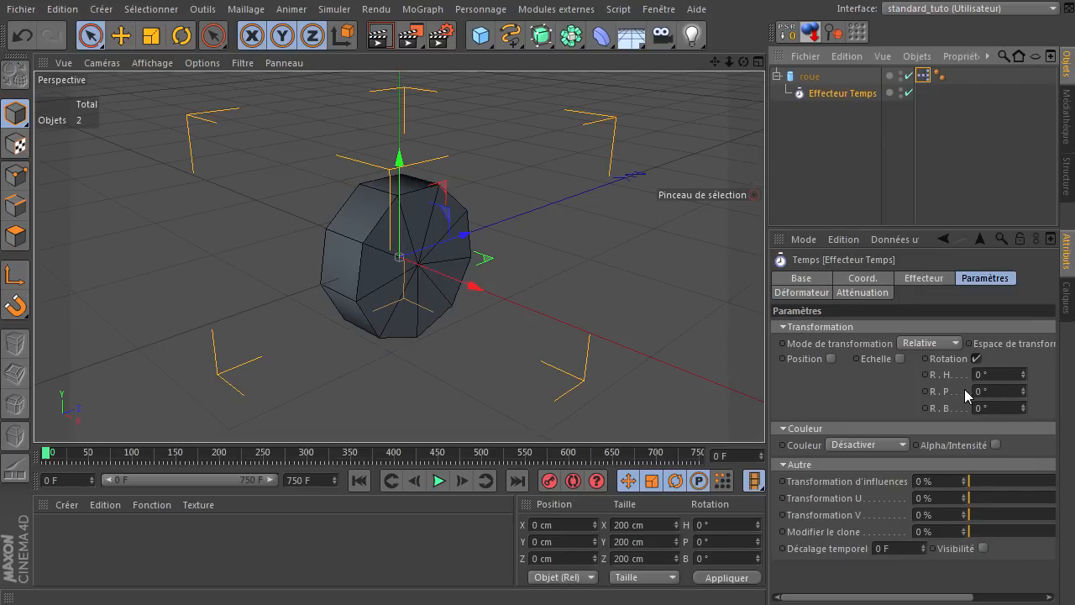
left_click(810, 76)
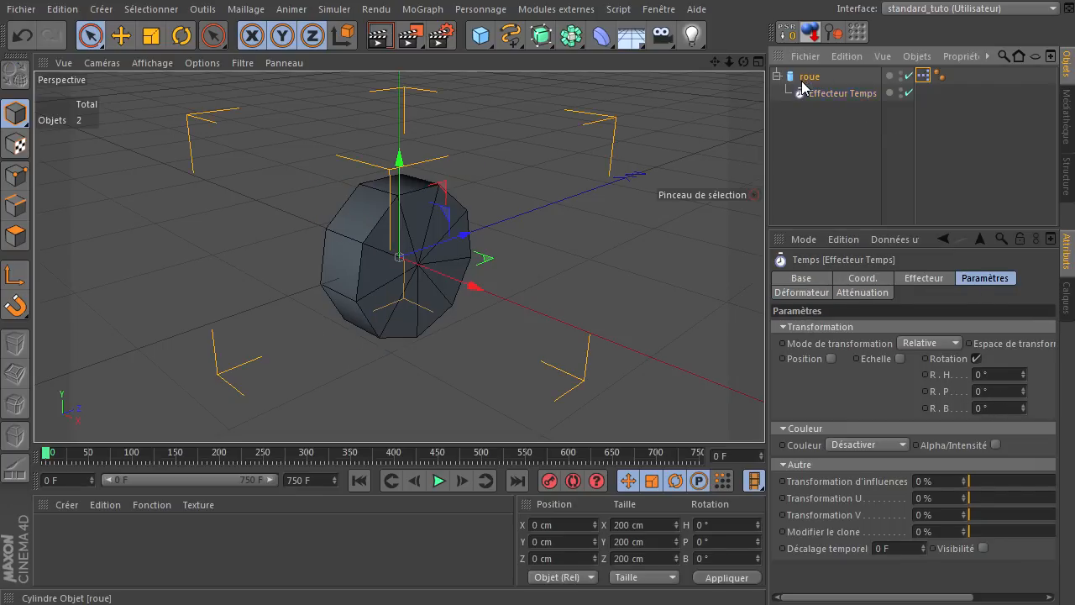
left_click_drag(965, 333, 1000, 328)
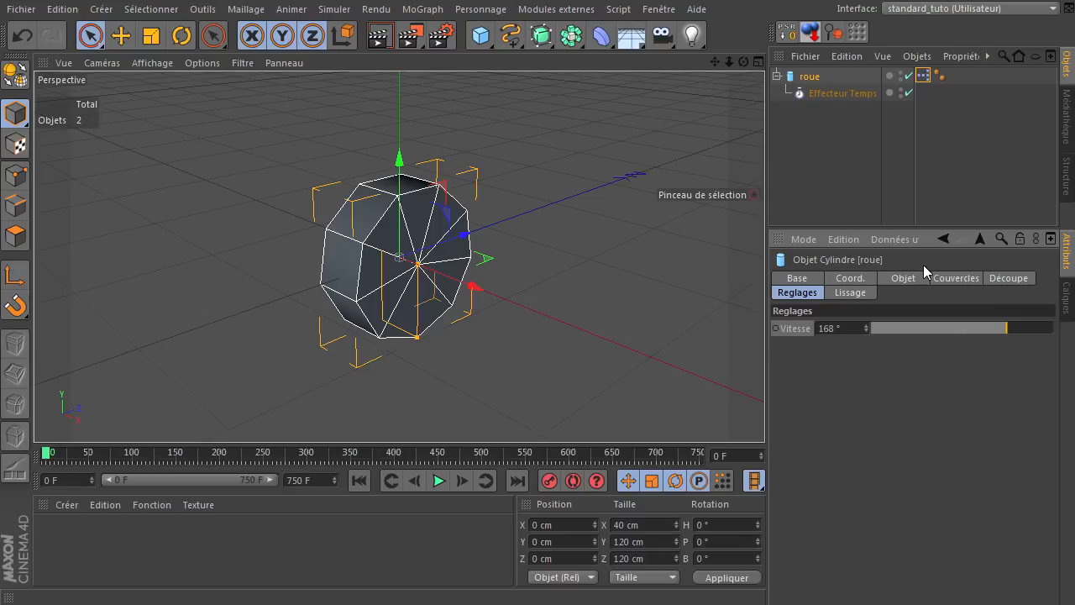
left_click(848, 93)
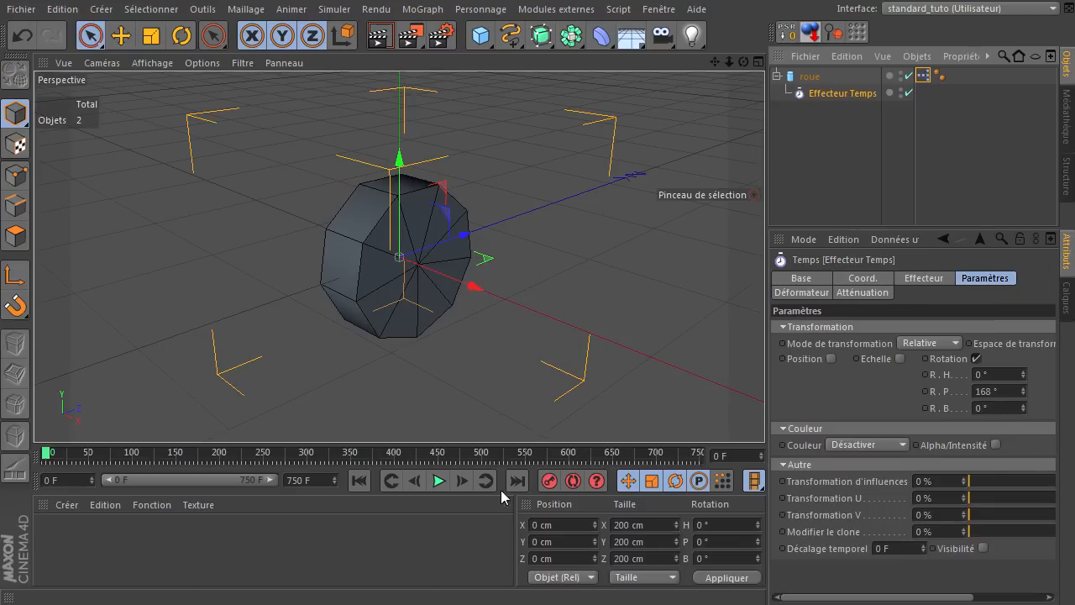
Play the animation, set roue's Vitesse to 59° during playback, and stop it
left_click(438, 480)
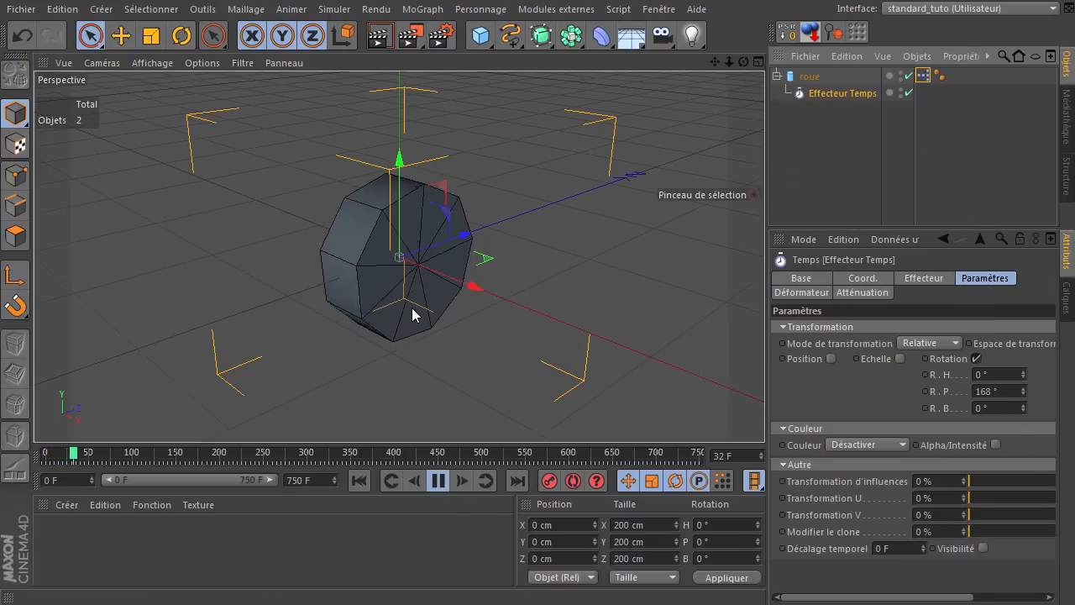
left_click(808, 77)
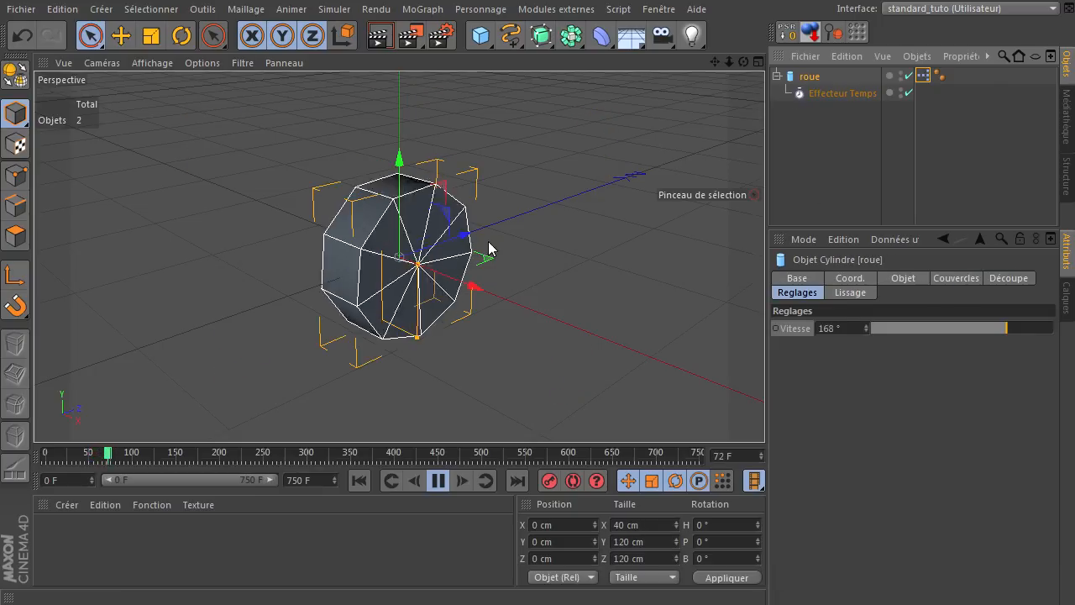
left_click_drag(941, 331, 978, 329)
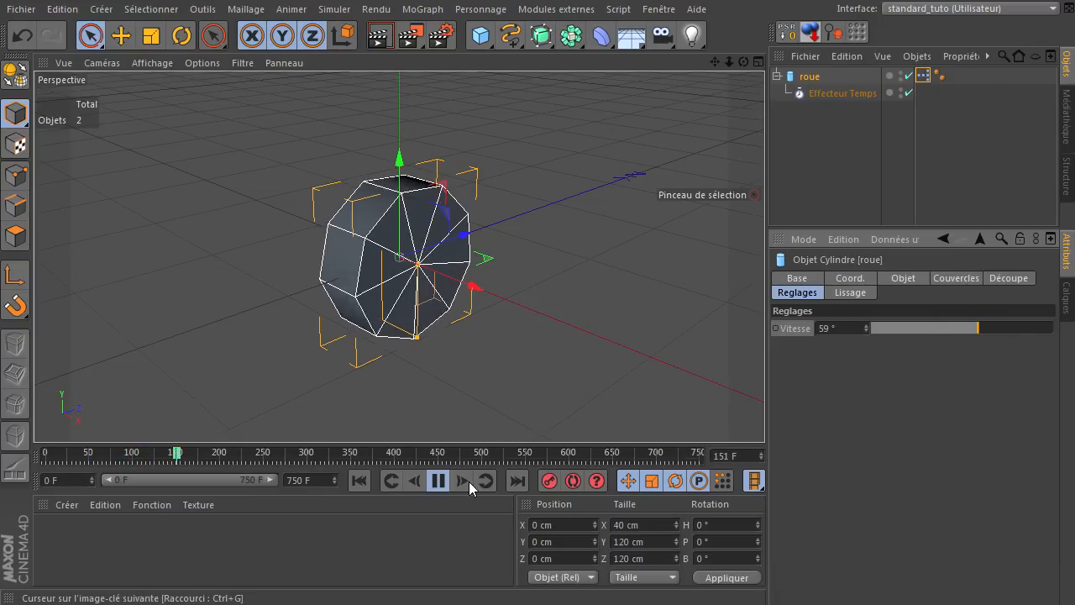
left_click(437, 482)
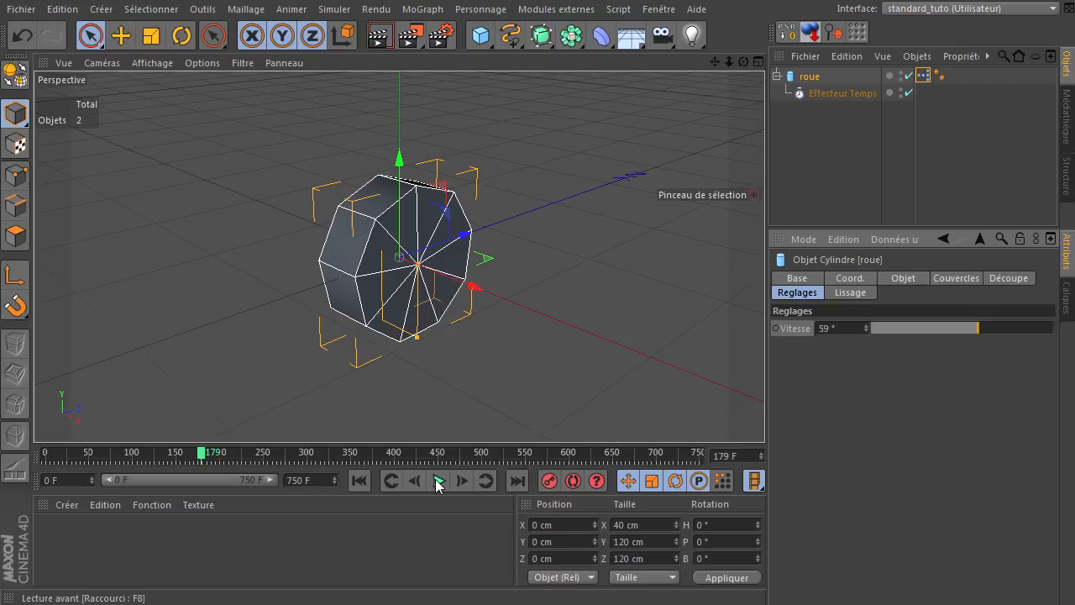